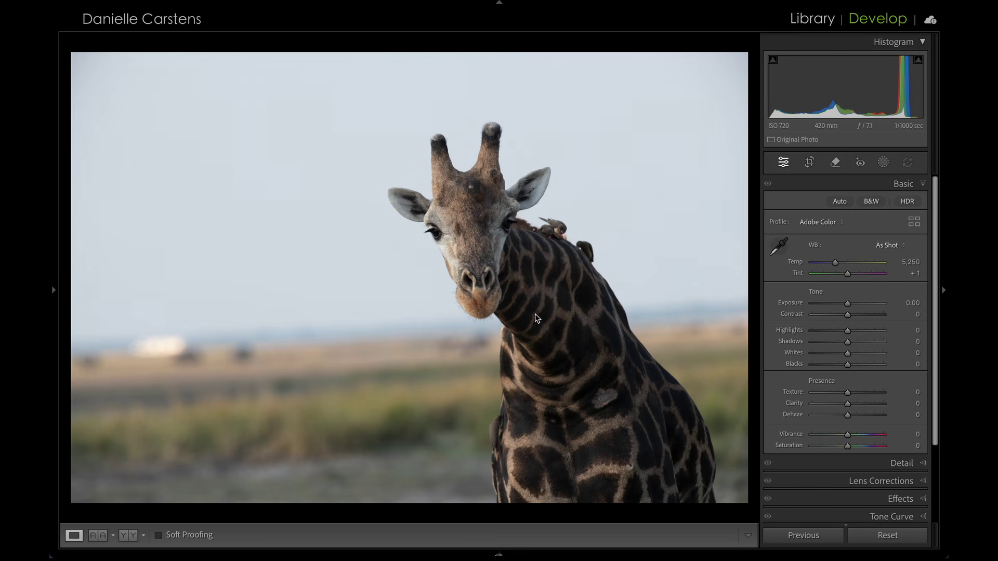
# - Straighten the giraffe photo to an angle of about 1.96 and crop it slightly tighter at the original aspect ratio
pyautogui.click(809, 162)
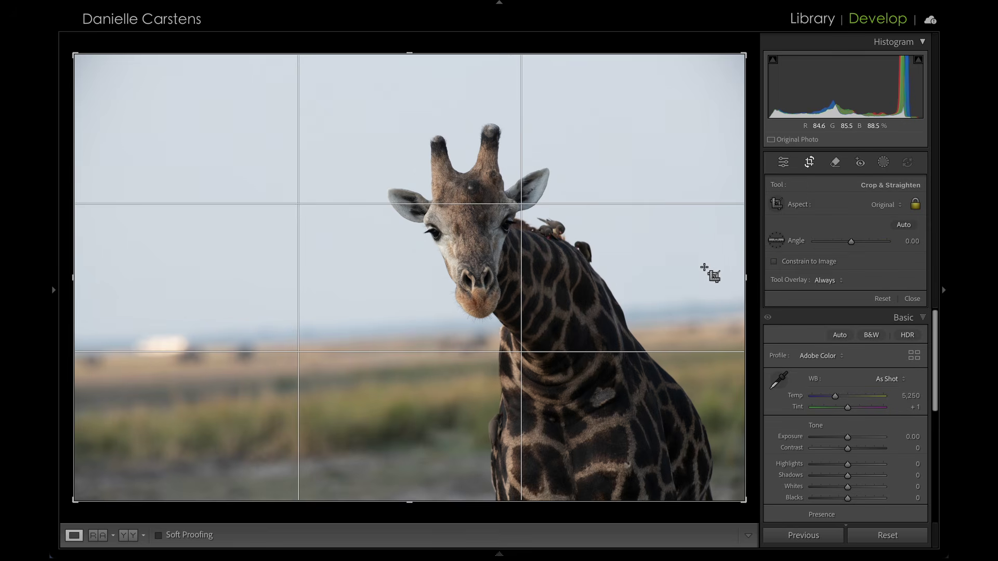
pyautogui.moveTo(752, 236); pyautogui.dragTo(755, 245)
pyautogui.moveTo(92, 67); pyautogui.dragTo(118, 79)
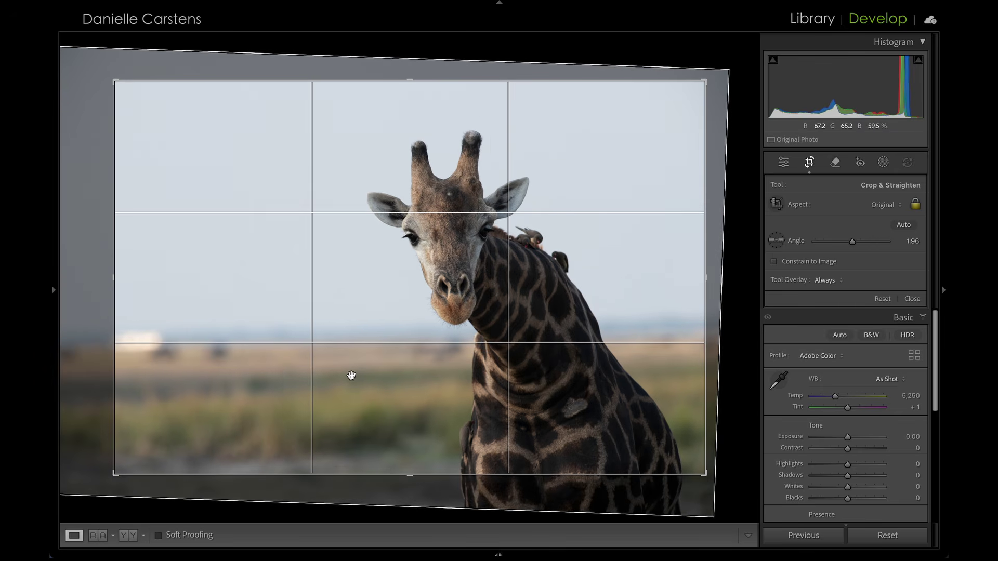
pyautogui.press('Return')
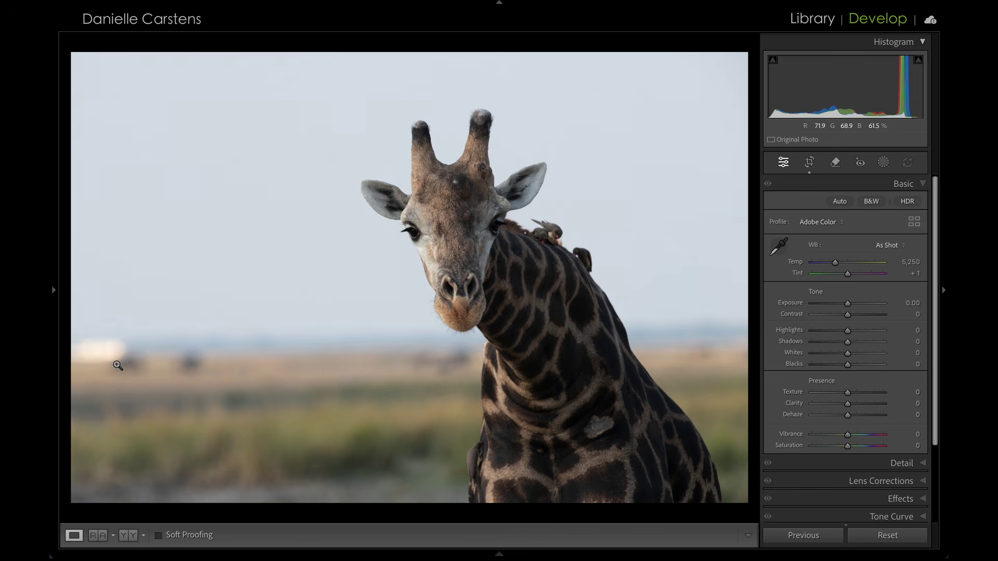
# - Reposition the photo within the crop so the whole blurred white object on the horizon lies inside the frame
pyautogui.click(836, 163)
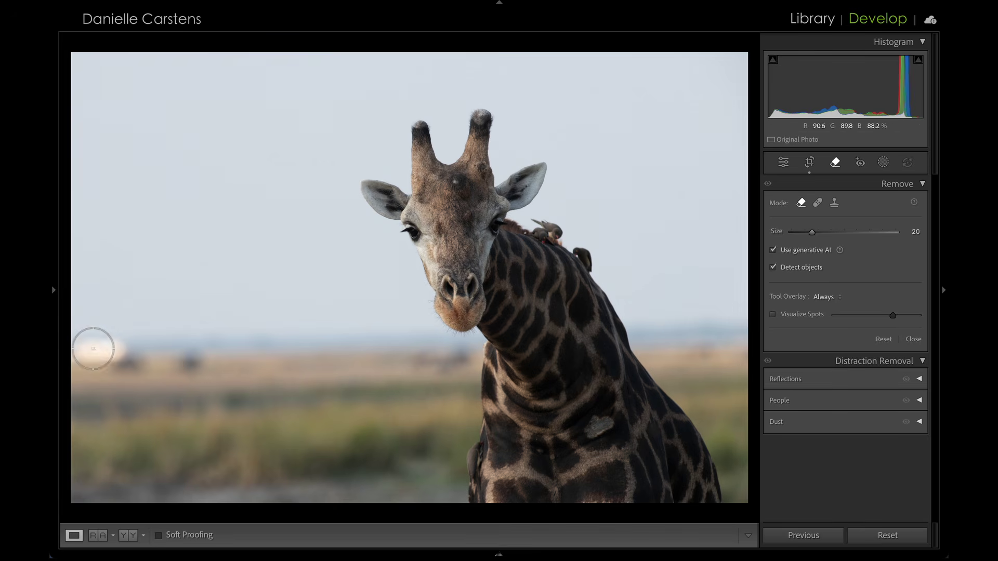
pyautogui.click(809, 163)
pyautogui.moveTo(397, 372); pyautogui.dragTo(448, 378)
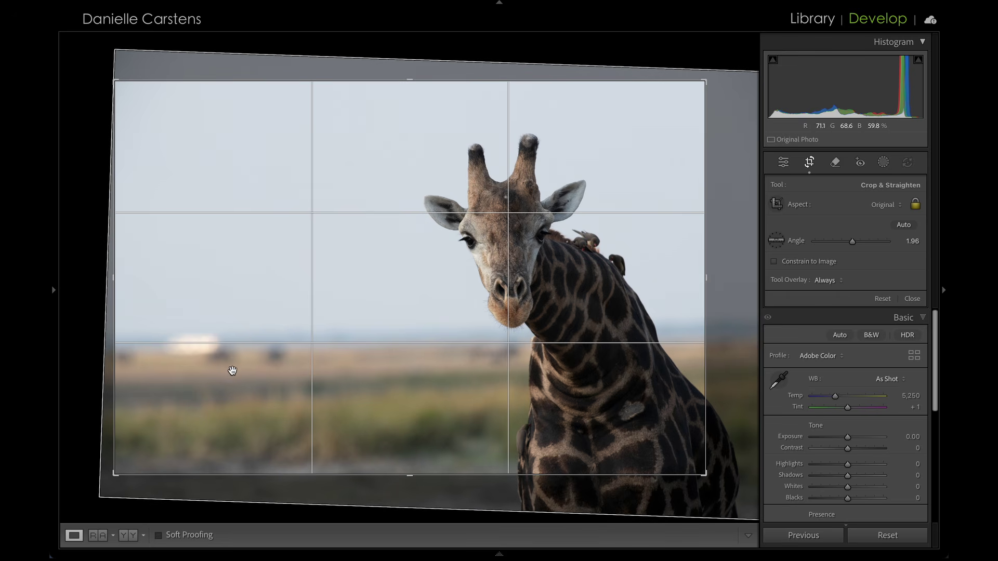
# - Remove the blurred white object on the horizon using generative AI removal with a brush size of 20
pyautogui.click(835, 163)
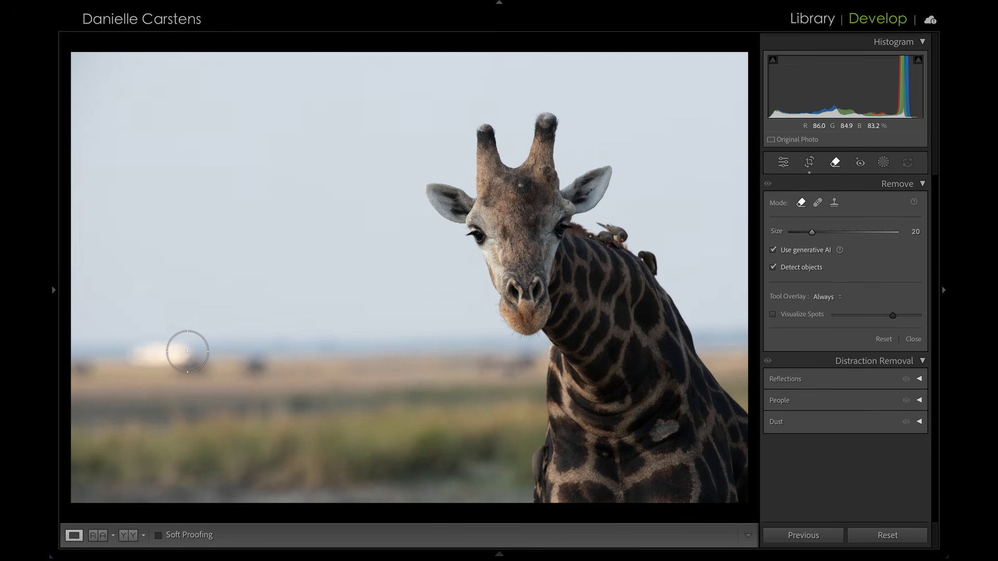
pyautogui.moveTo(192, 355)
pyautogui.mouseDown()
pyautogui.moveTo(200, 356)
pyautogui.moveTo(117, 359)
pyautogui.moveTo(213, 360)
pyautogui.moveTo(140, 361)
pyautogui.moveTo(136, 349)
pyautogui.moveTo(195, 351)
pyautogui.mouseUp()
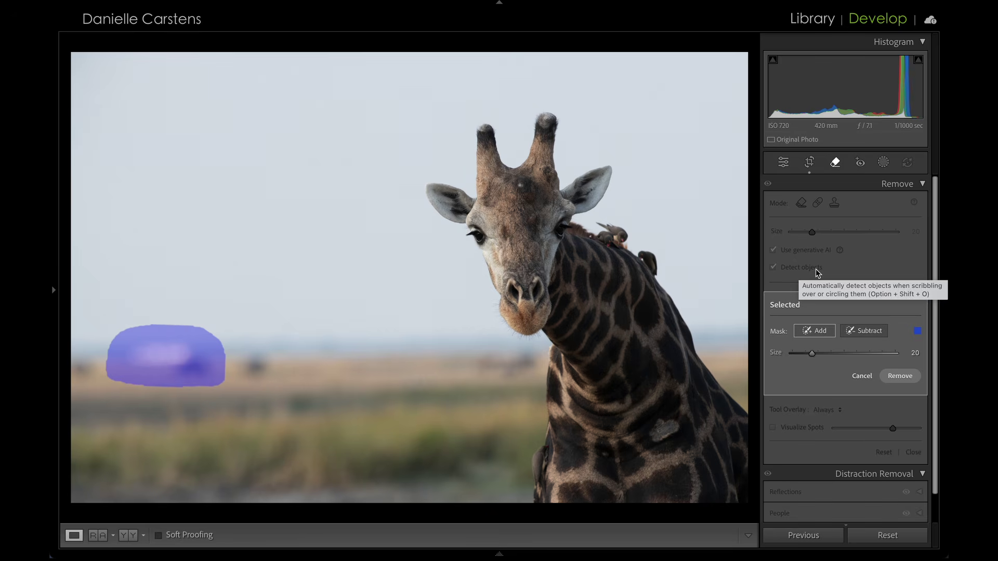
pyautogui.click(899, 380)
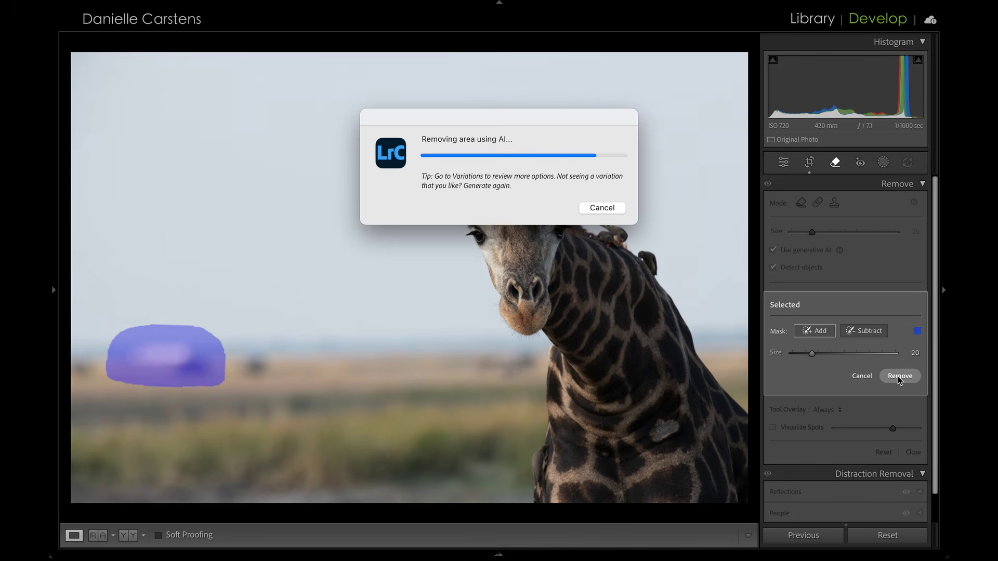
pyautogui.press('q')
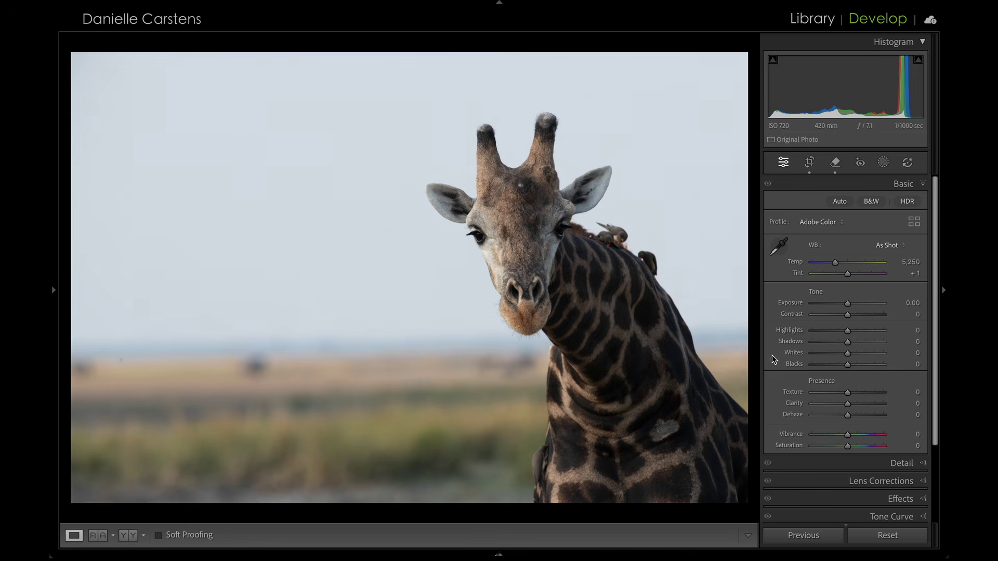
# - Reposition the photo within the crop so the giraffe sits nearer the centre, with more of its body in frame
pyautogui.click(811, 163)
pyautogui.moveTo(546, 290)
pyautogui.mouseDown()
pyautogui.moveTo(491, 293)
pyautogui.moveTo(504, 277)
pyautogui.moveTo(504, 289)
pyautogui.moveTo(535, 284)
pyautogui.mouseUp()
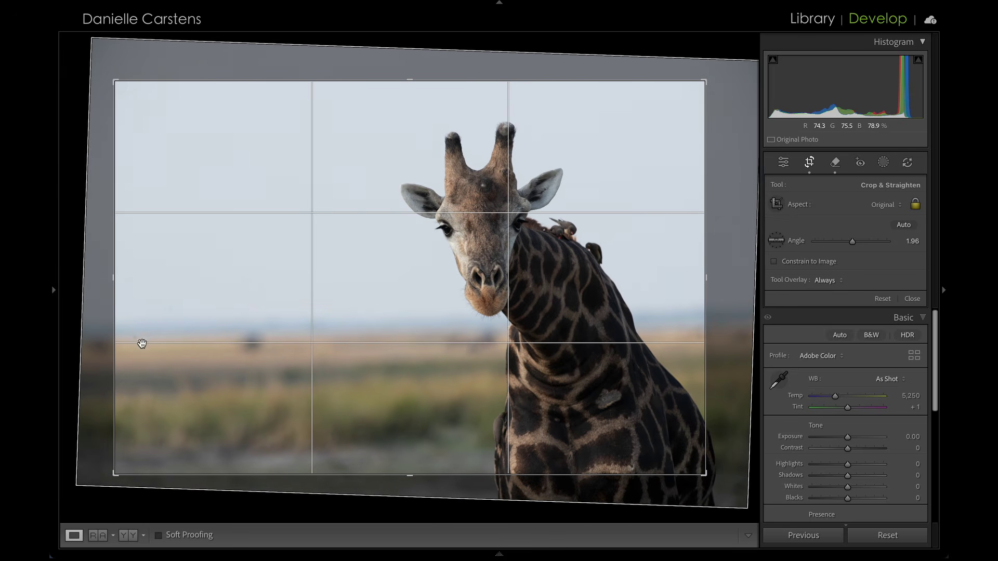
pyautogui.moveTo(416, 296); pyautogui.dragTo(389, 297)
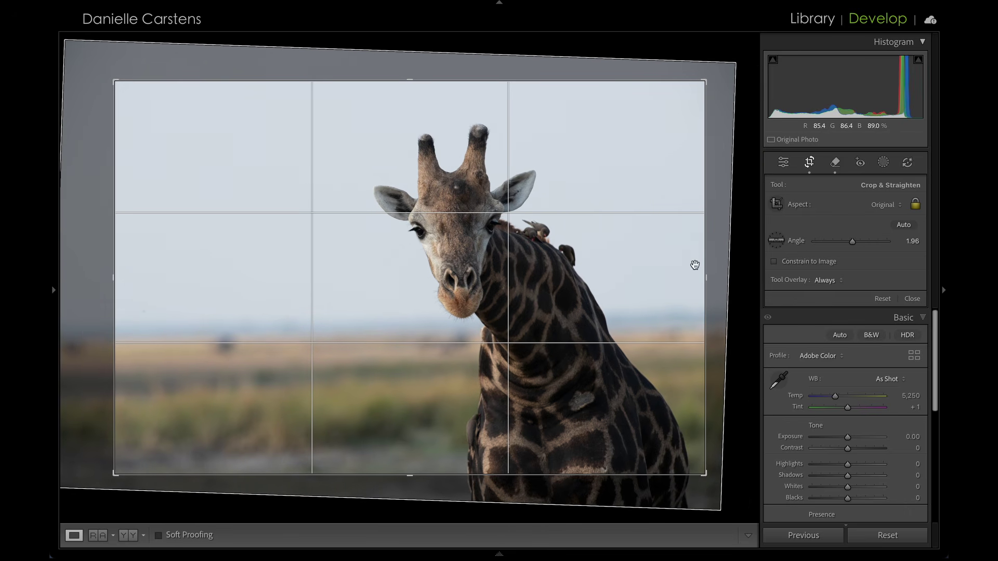
# - Heal the small leftover spot in the sky above the removed object, using brush size 20 and feather 84
pyautogui.click(835, 162)
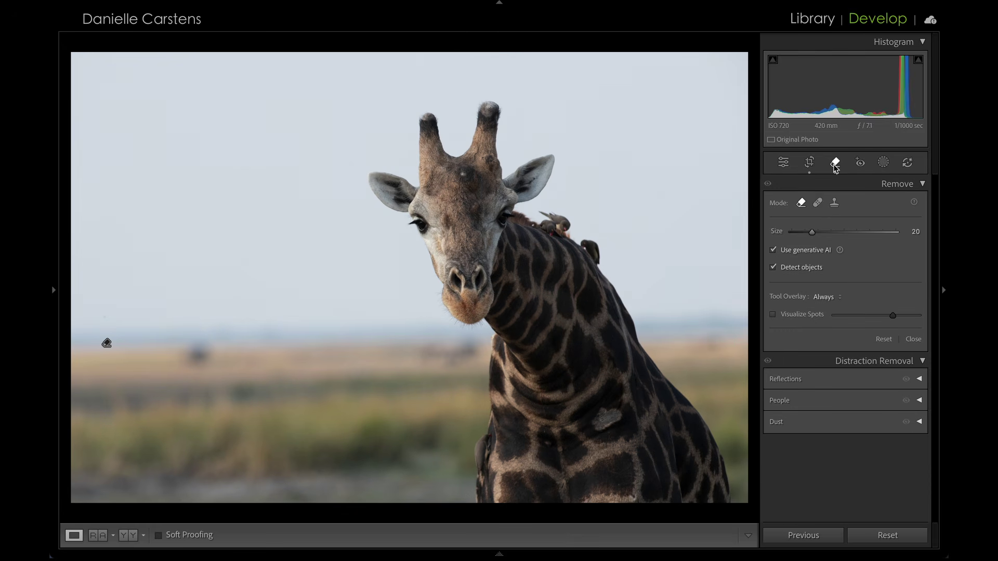
pyautogui.click(817, 203)
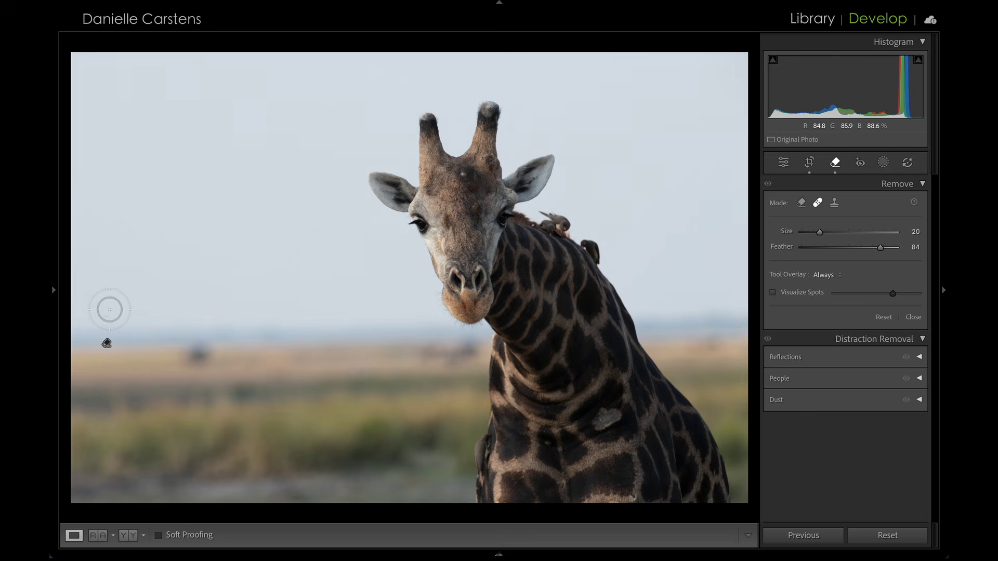
pyautogui.click(105, 312)
pyautogui.press('q')
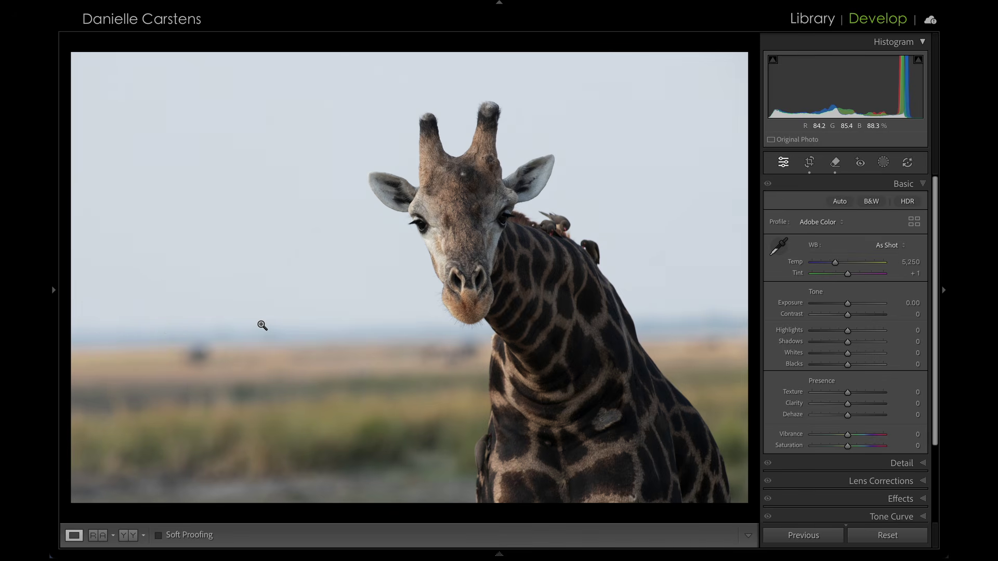
pyautogui.click(835, 162)
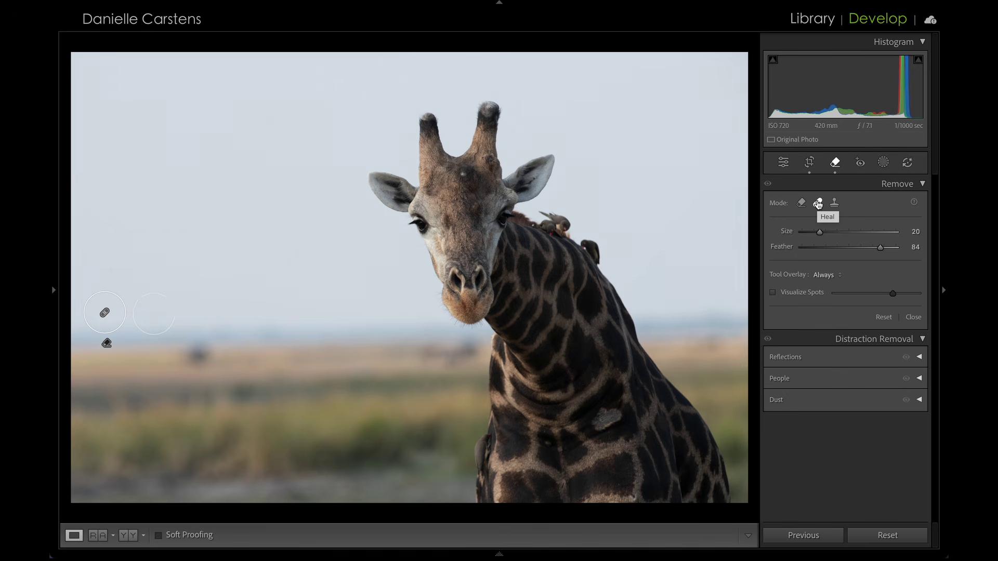
pyautogui.press('q')
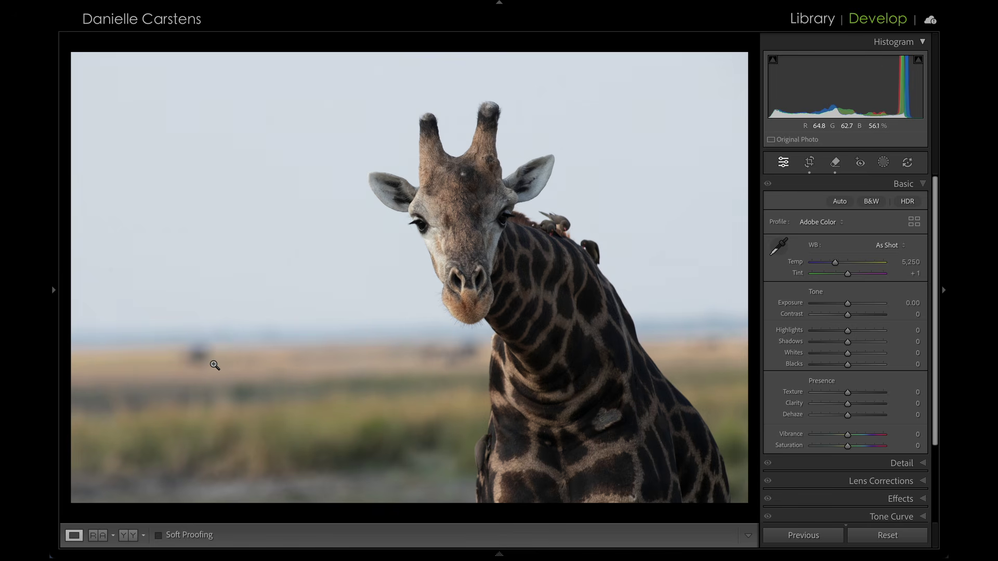
# - Fine-tune the crop's rotation to level the horizon and apply it
pyautogui.click(809, 162)
pyautogui.moveTo(732, 267); pyautogui.dragTo(731, 289)
pyautogui.press('Return')
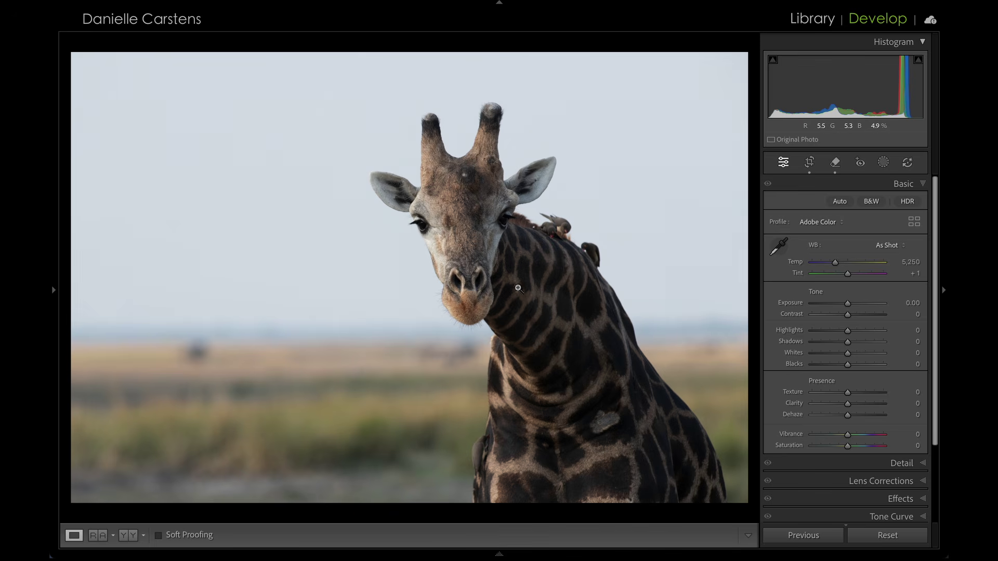
# - Set the photo's overall Exposure to +0.40
pyautogui.moveTo(847, 306); pyautogui.dragTo(851, 307)
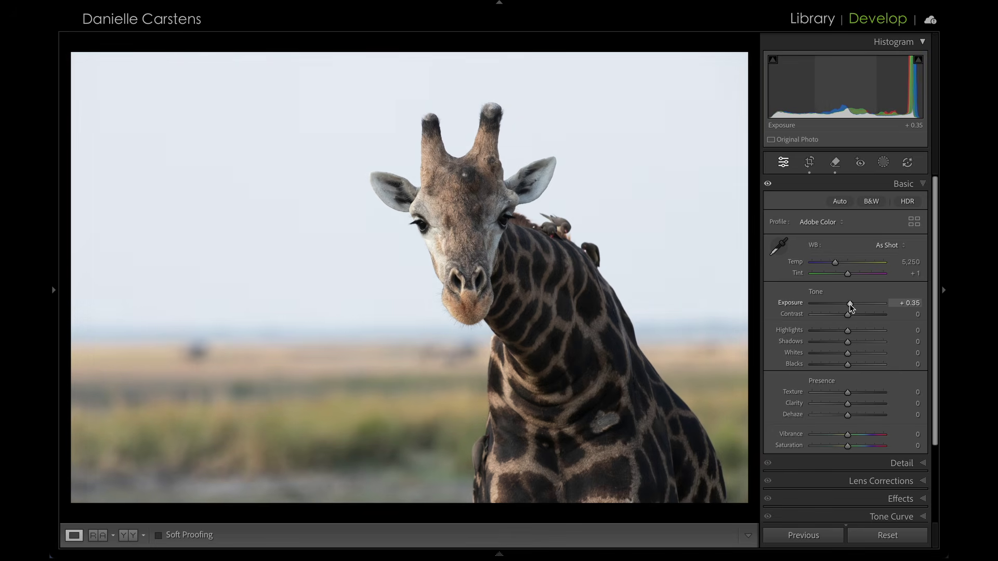
pyautogui.moveTo(850, 305); pyautogui.dragTo(850, 305)
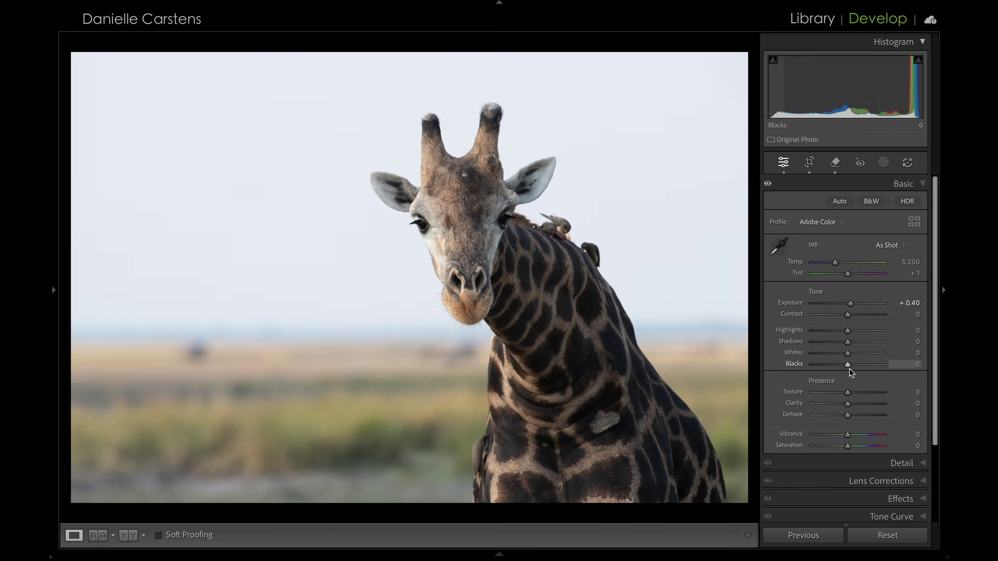
pyautogui.scroll(-4, 855, 432)
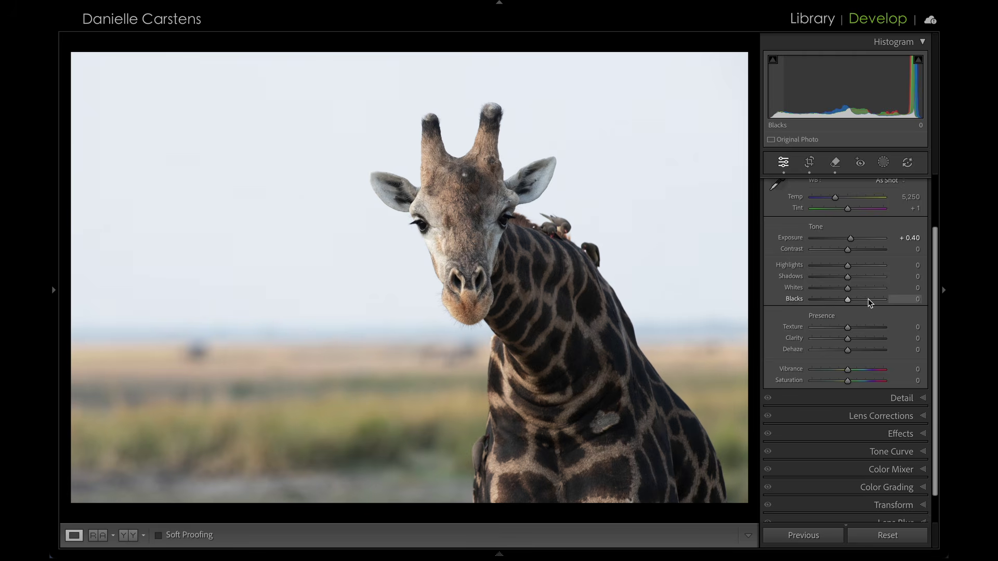
pyautogui.scroll(3, 870, 302)
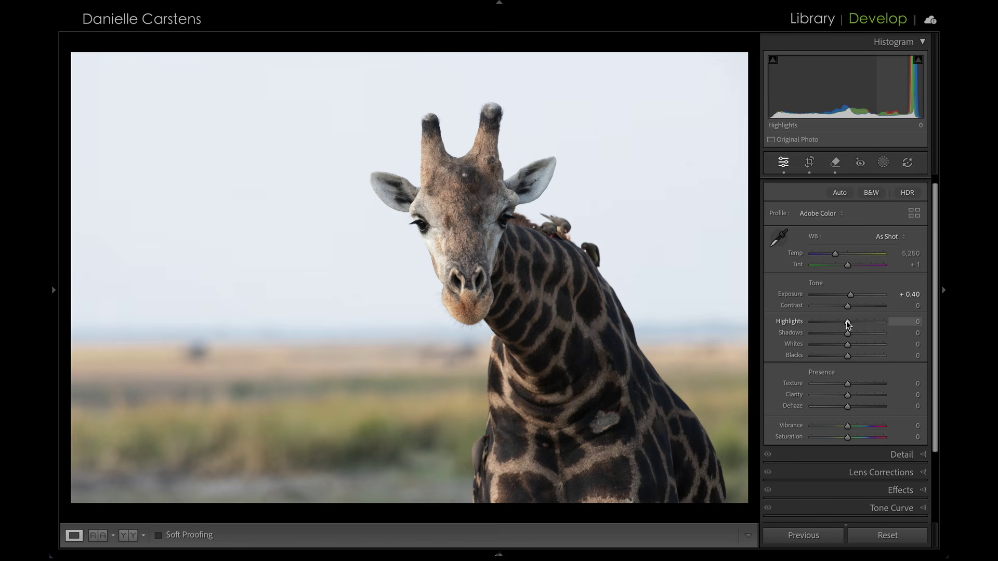
# - Create a sky mask and subtract the giraffe's neck from it with an object selection
pyautogui.click(884, 163)
pyautogui.click(838, 213)
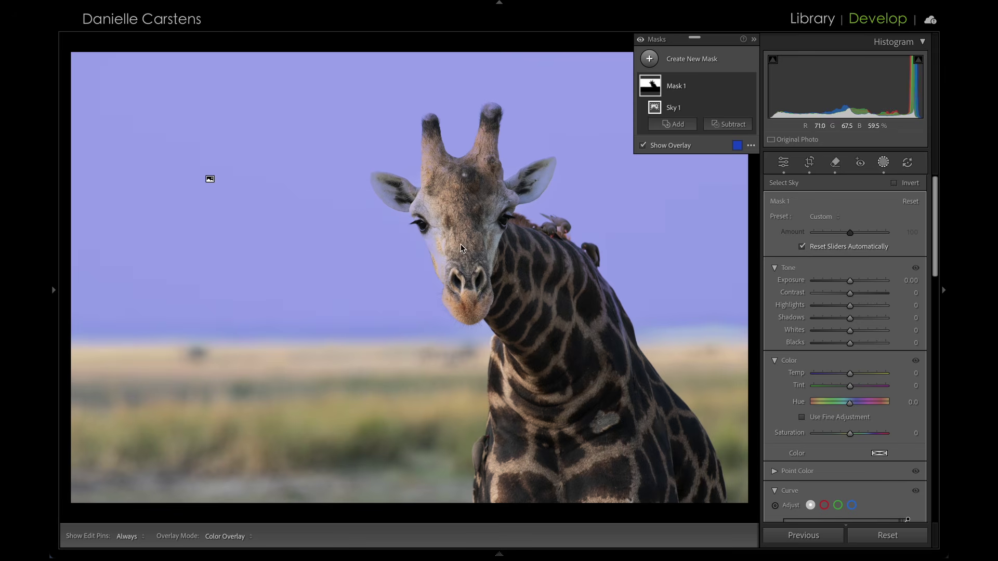
pyautogui.click(726, 126)
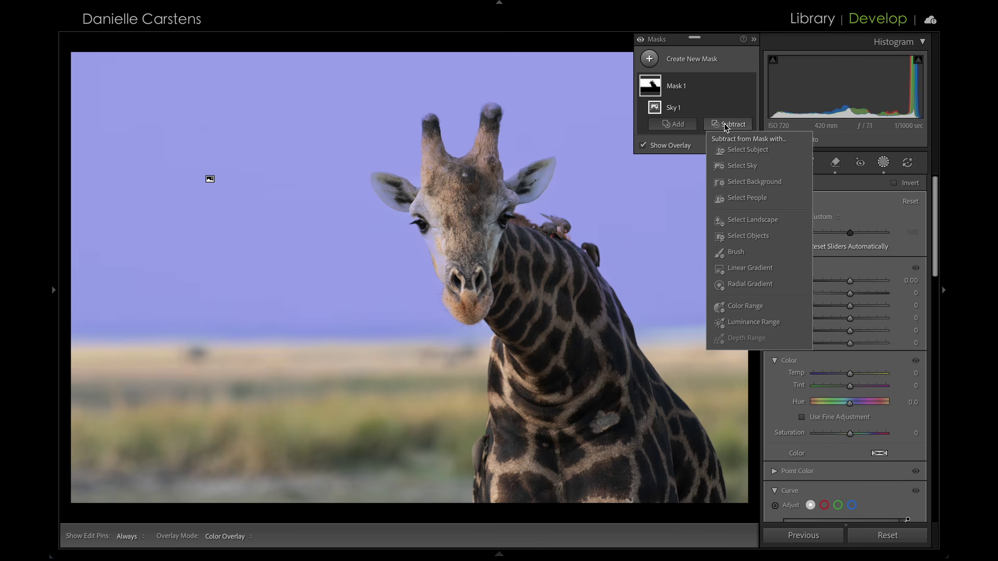
pyautogui.click(746, 241)
pyautogui.moveTo(499, 291)
pyautogui.mouseDown()
pyautogui.moveTo(457, 234)
pyautogui.moveTo(458, 181)
pyautogui.moveTo(495, 194)
pyautogui.moveTo(535, 263)
pyautogui.moveTo(550, 325)
pyautogui.moveTo(540, 337)
pyautogui.mouseUp()
pyautogui.moveTo(510, 261)
pyautogui.mouseDown()
pyautogui.moveTo(450, 226)
pyautogui.moveTo(493, 227)
pyautogui.moveTo(506, 244)
pyautogui.mouseUp()
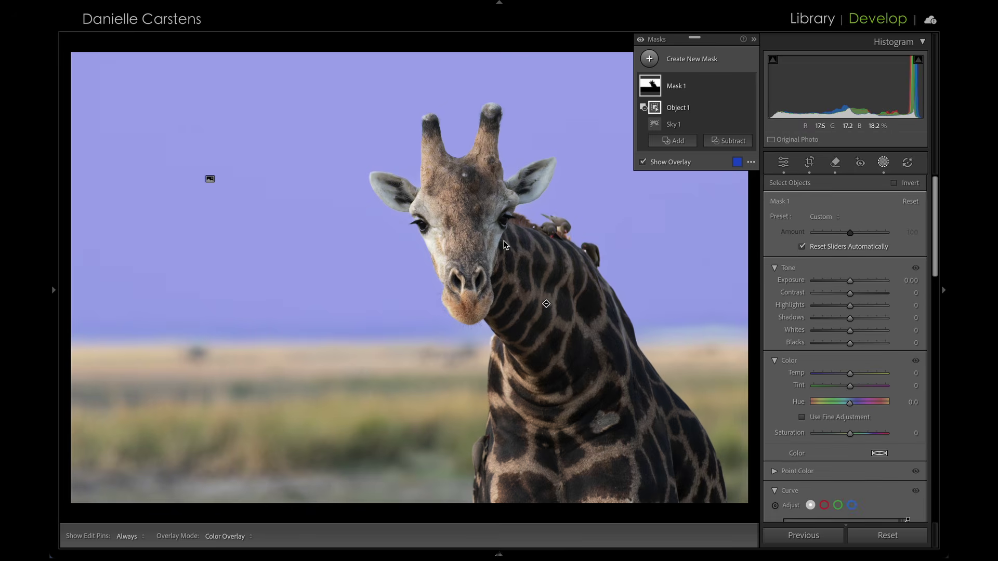
# - Switch the mask overlay off and on to examine the sky mask's coverage around the giraffe
pyautogui.press('o')
pyautogui.press('o')
pyautogui.press('o')
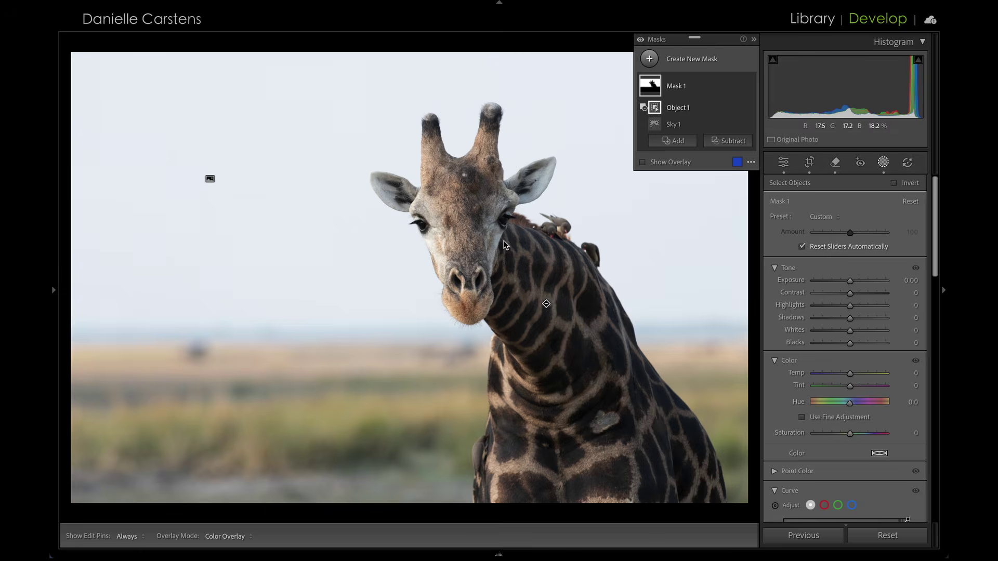
pyautogui.press('o')
pyautogui.press('o')
pyautogui.press('o')
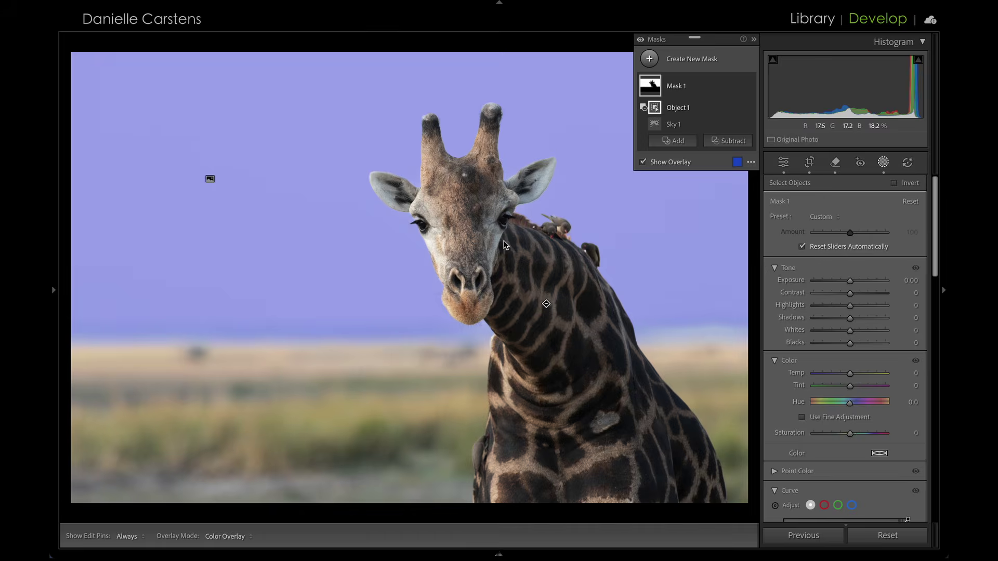
pyautogui.press('o')
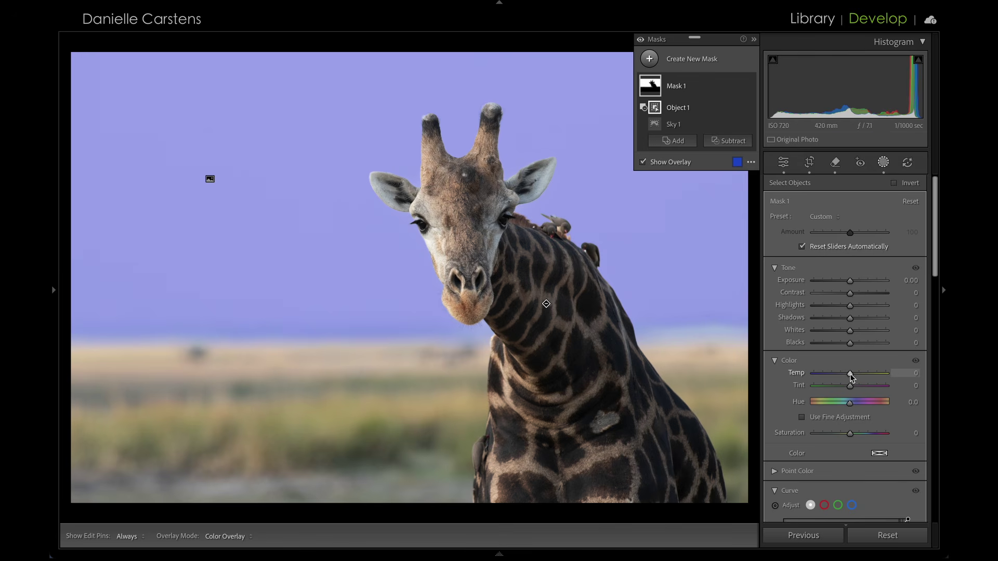
# - Cool the masked sky with Temp -88 and raise its Saturation slightly
pyautogui.moveTo(849, 374); pyautogui.dragTo(820, 379)
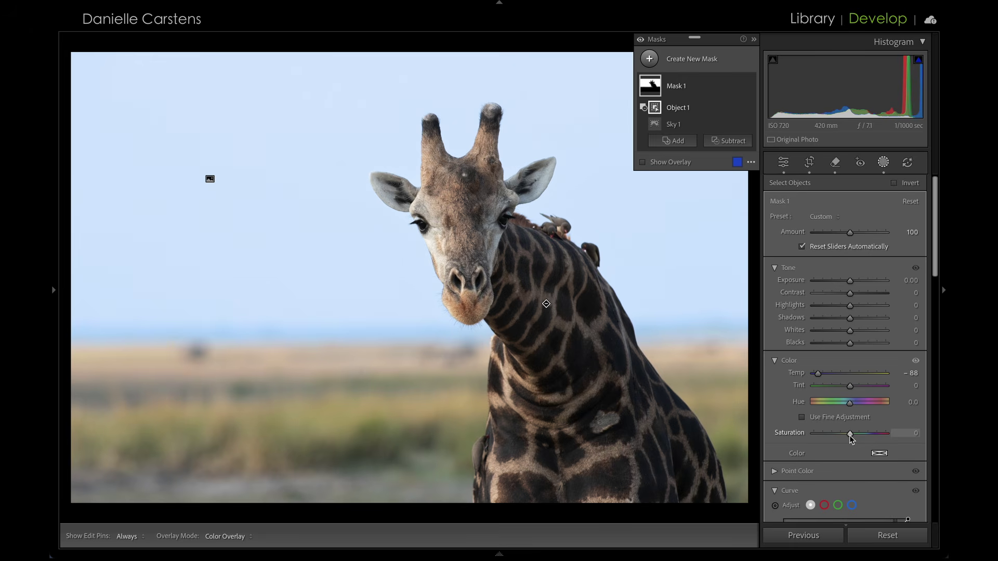
pyautogui.moveTo(851, 435)
pyautogui.mouseDown()
pyautogui.moveTo(877, 435)
pyautogui.moveTo(859, 438)
pyautogui.mouseUp()
pyautogui.hotkey('shift', 'w')
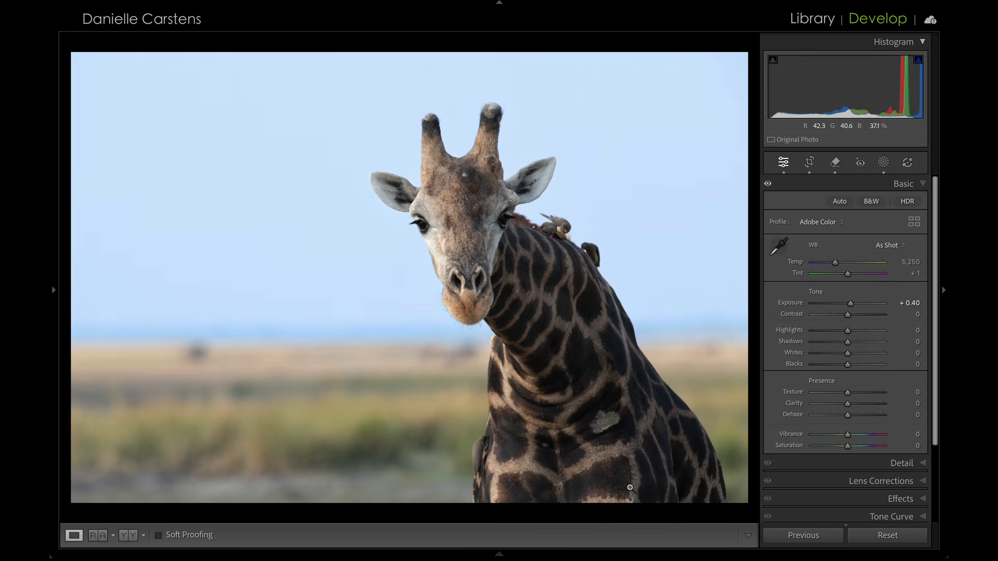
# - Add a brush mask with raised Shadows and paint over the giraffe's dark neck and body at brush size 19
pyautogui.click(884, 163)
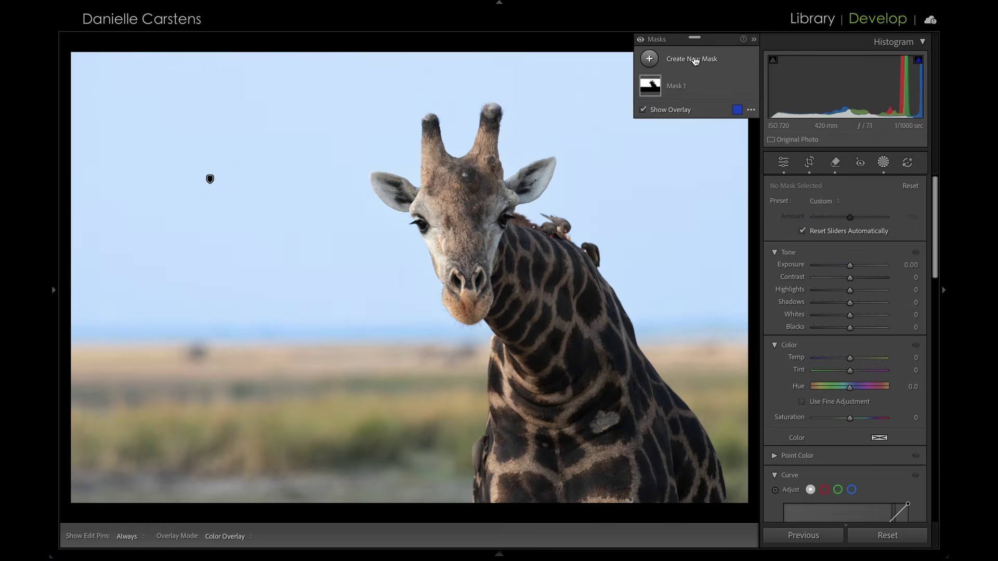
pyautogui.click(691, 60)
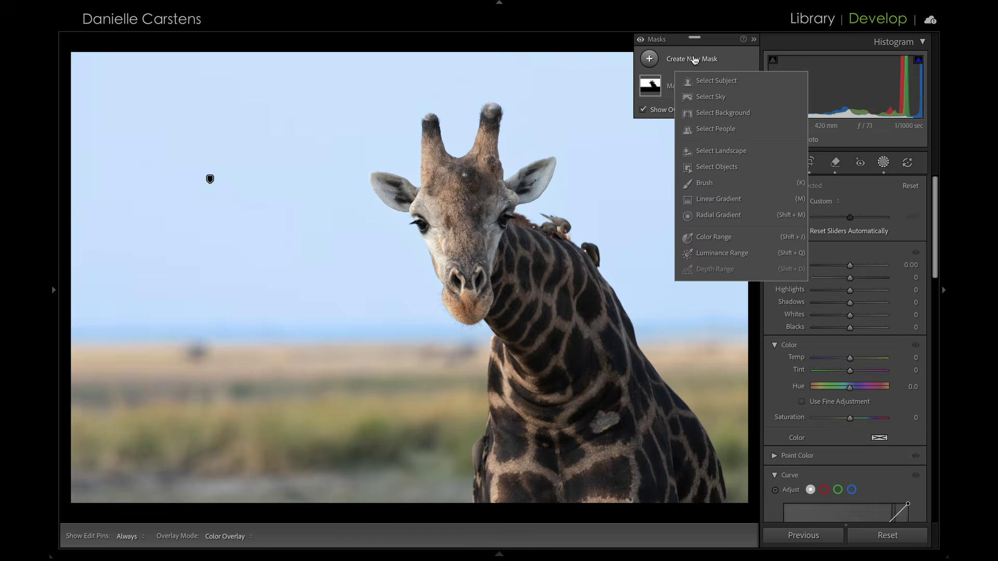
pyautogui.click(705, 186)
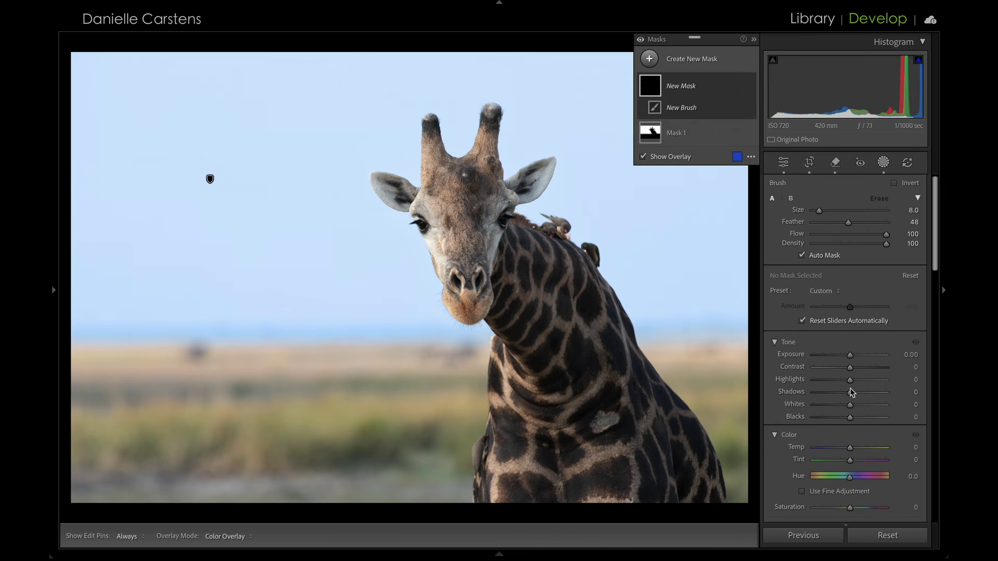
pyautogui.moveTo(855, 399); pyautogui.dragTo(865, 399)
pyautogui.scroll(5, 638, 422)
pyautogui.moveTo(638, 422)
pyautogui.mouseDown()
pyautogui.moveTo(566, 307)
pyautogui.moveTo(527, 272)
pyautogui.moveTo(528, 303)
pyautogui.moveTo(584, 389)
pyautogui.moveTo(605, 453)
pyautogui.moveTo(654, 483)
pyautogui.moveTo(682, 479)
pyautogui.moveTo(652, 442)
pyautogui.moveTo(565, 475)
pyautogui.moveTo(535, 471)
pyautogui.moveTo(567, 378)
pyautogui.moveTo(535, 280)
pyautogui.moveTo(609, 351)
pyautogui.moveTo(689, 470)
pyautogui.mouseUp()
# - Set the brush mask's Shadows to 18 and finish masking
pyautogui.moveTo(860, 393); pyautogui.dragTo(861, 396)
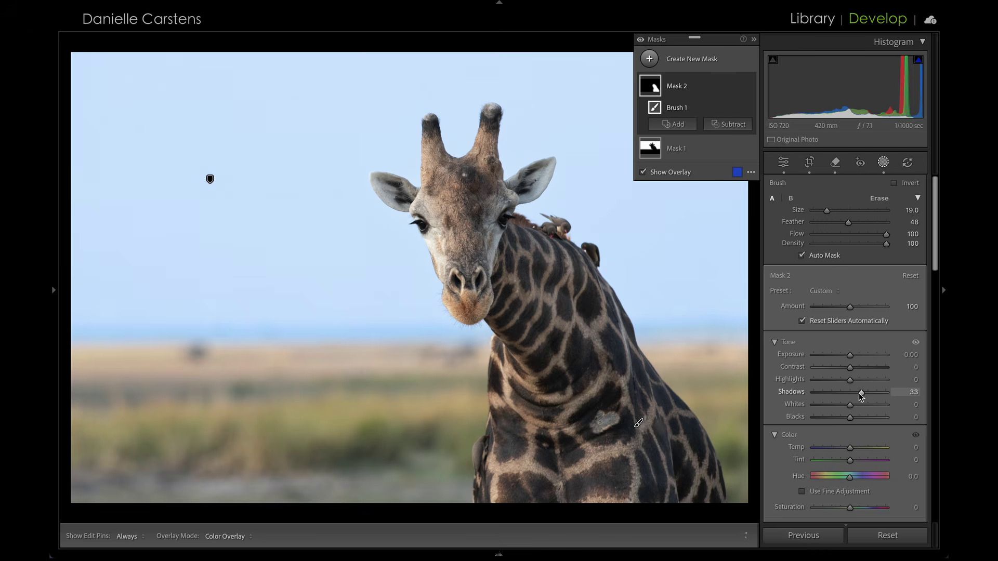
pyautogui.moveTo(861, 397); pyautogui.dragTo(856, 397)
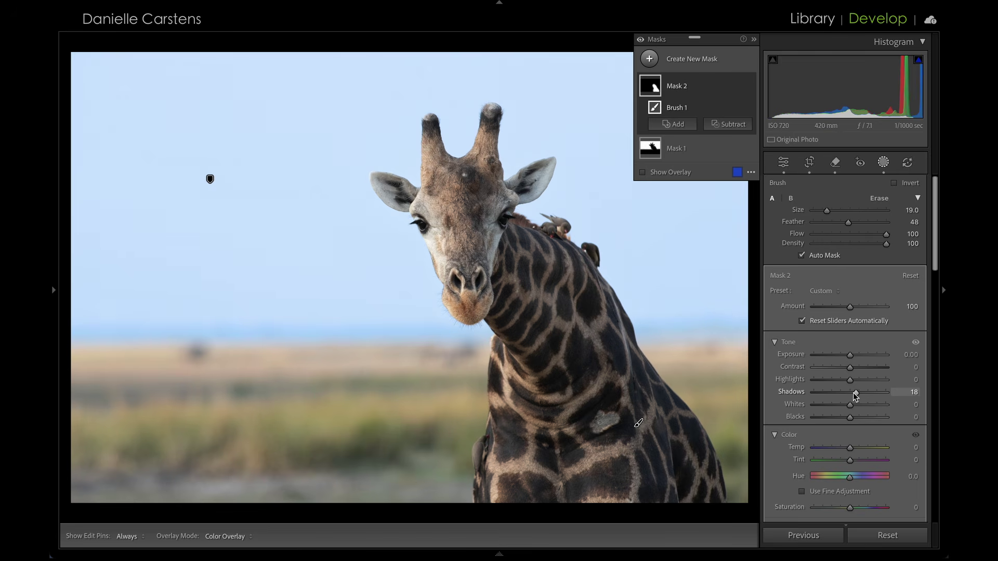
pyautogui.hotkey('shift', 'w')
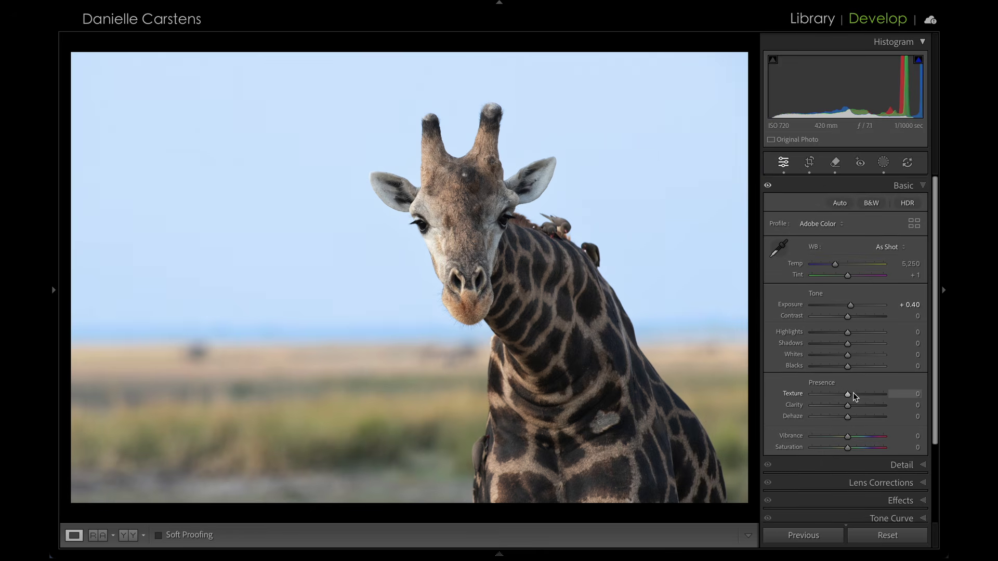
# - Create a new object mask covering the whole giraffe, including its head, neck and body
pyautogui.click(883, 163)
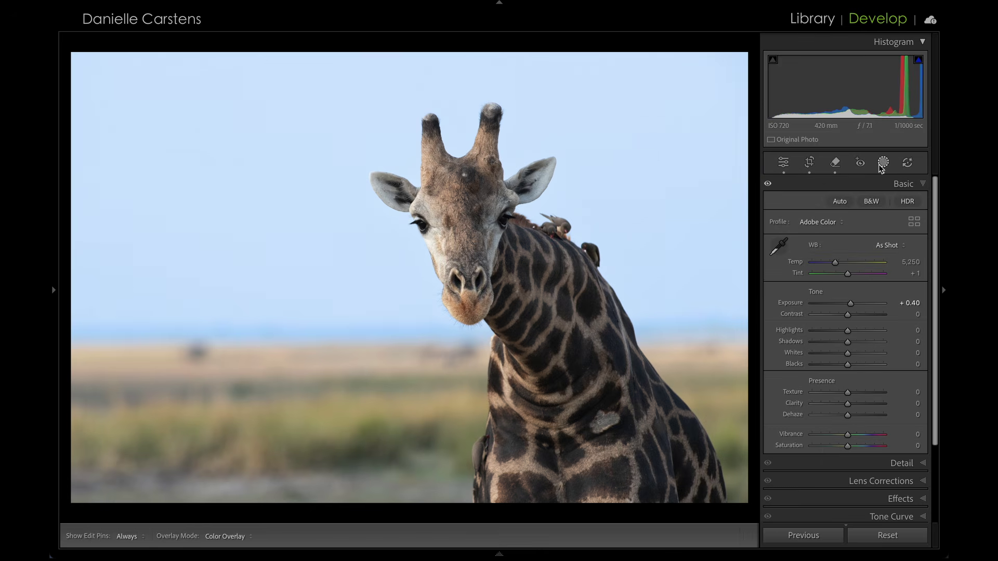
pyautogui.click(685, 62)
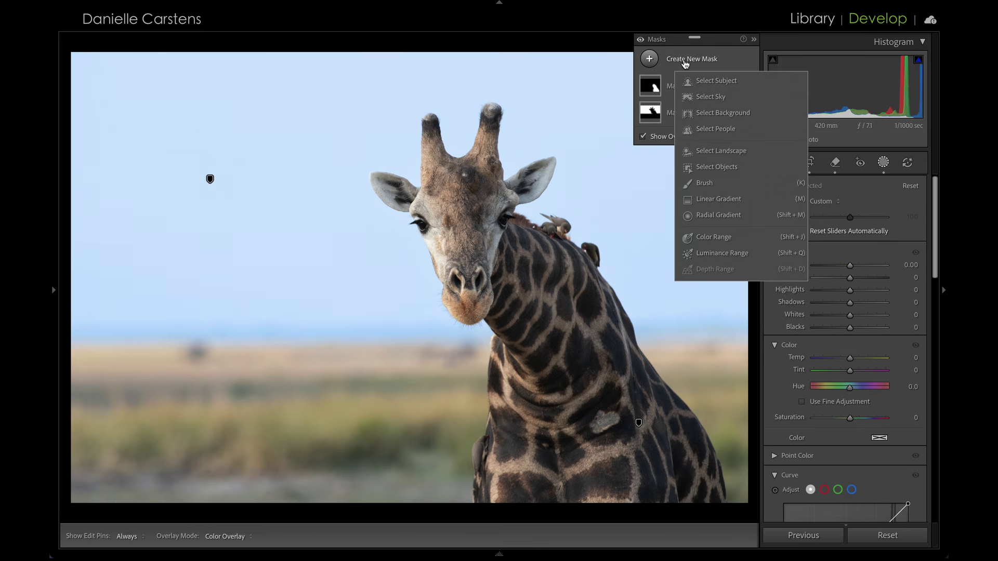
pyautogui.click(704, 166)
pyautogui.moveTo(516, 277)
pyautogui.mouseDown()
pyautogui.moveTo(430, 200)
pyautogui.moveTo(533, 256)
pyautogui.moveTo(575, 490)
pyautogui.moveTo(529, 405)
pyautogui.mouseUp()
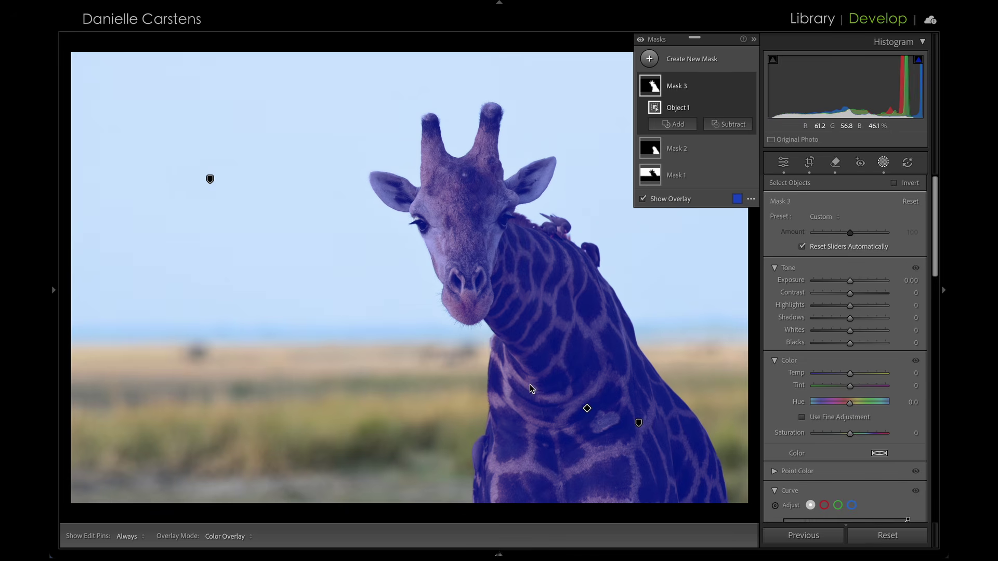
# - Set the giraffe mask's Texture to 20 and Clarity to 8, and finish masking
pyautogui.scroll(-10, 837, 297)
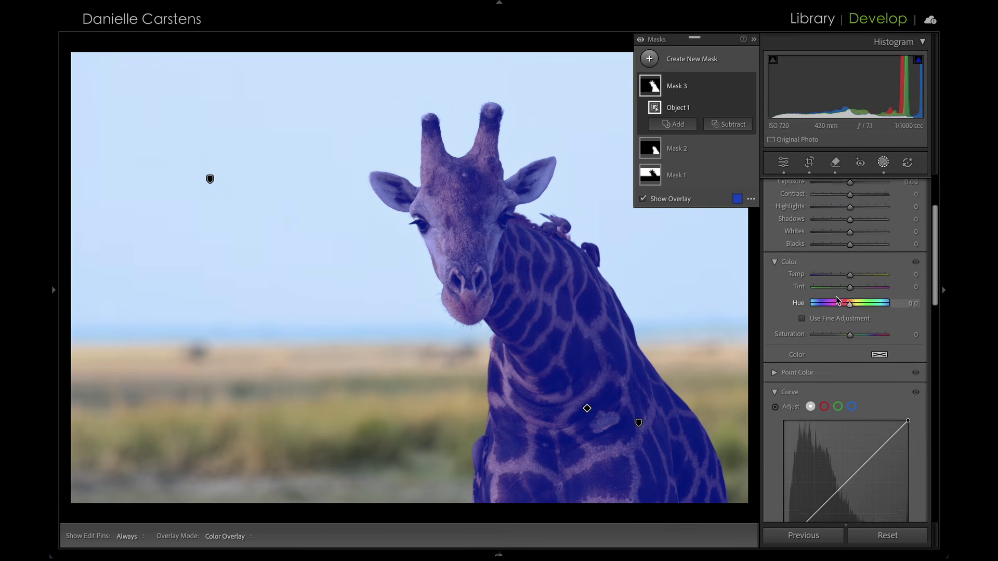
pyautogui.moveTo(852, 420); pyautogui.dragTo(854, 433)
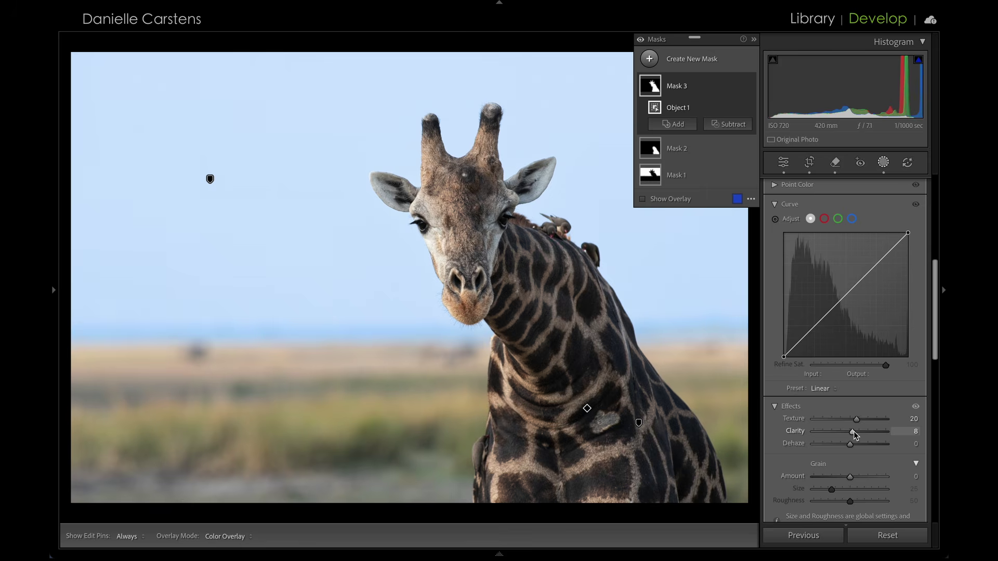
pyautogui.hotkey('shift', 'w')
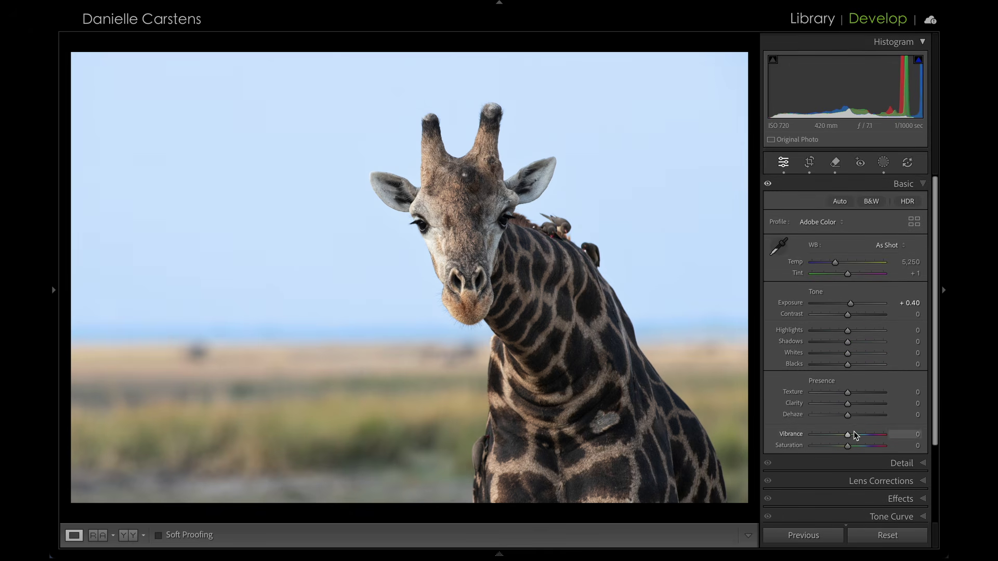
# - Set the whole photo's Contrast to +12, Highlights -32, Shadows +9, Whites -14 and Blacks +13, and compare it with the unedited version
pyautogui.moveTo(846, 315); pyautogui.dragTo(850, 315)
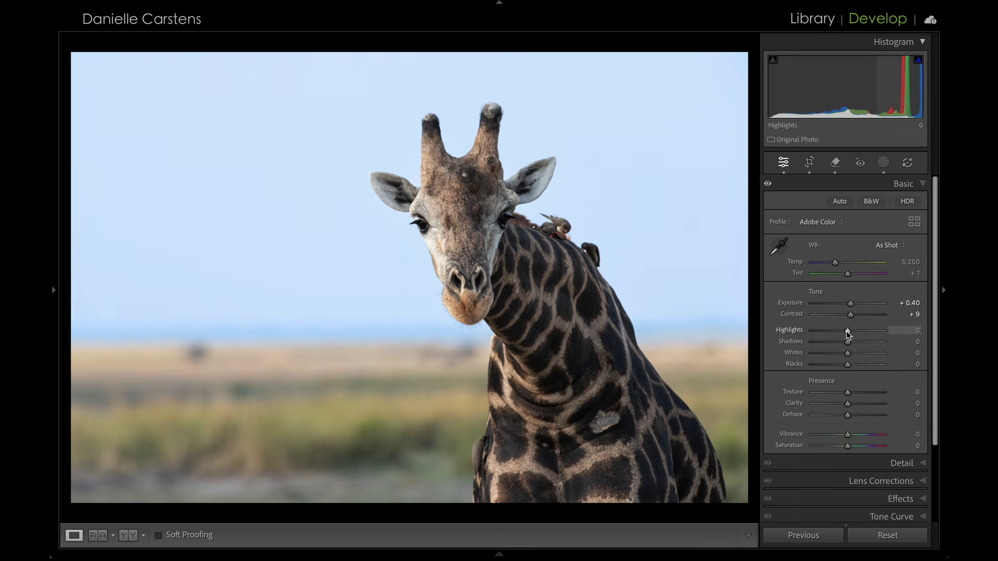
pyautogui.moveTo(846, 332)
pyautogui.mouseDown()
pyautogui.moveTo(836, 333)
pyautogui.moveTo(852, 343)
pyautogui.mouseUp()
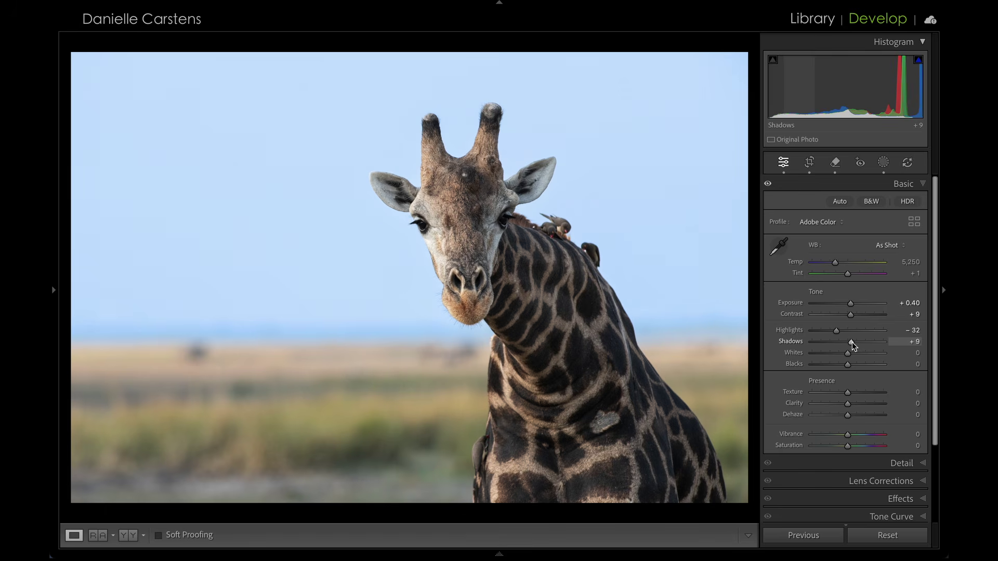
pyautogui.moveTo(849, 353); pyautogui.dragTo(854, 367)
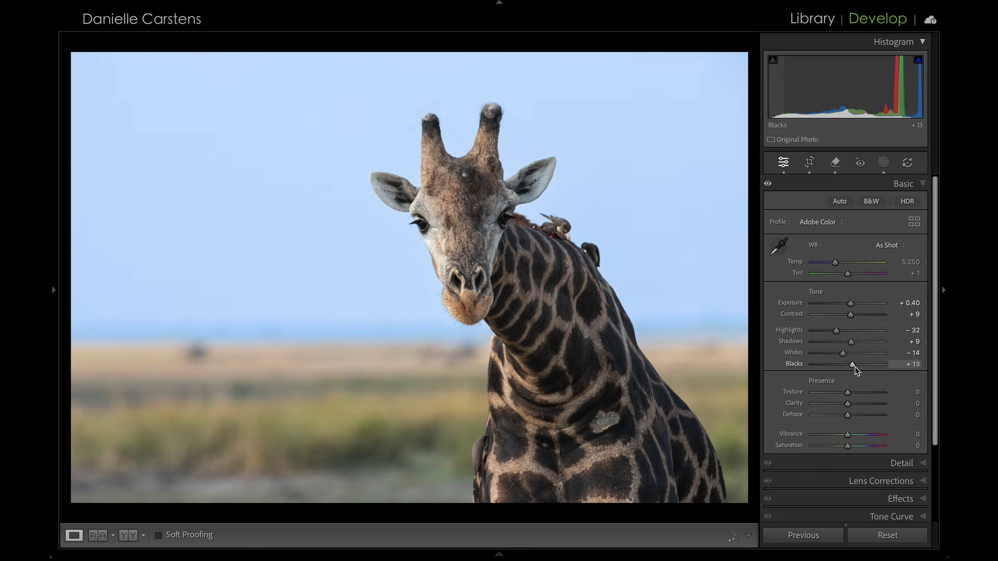
pyautogui.moveTo(851, 314); pyautogui.dragTo(852, 315)
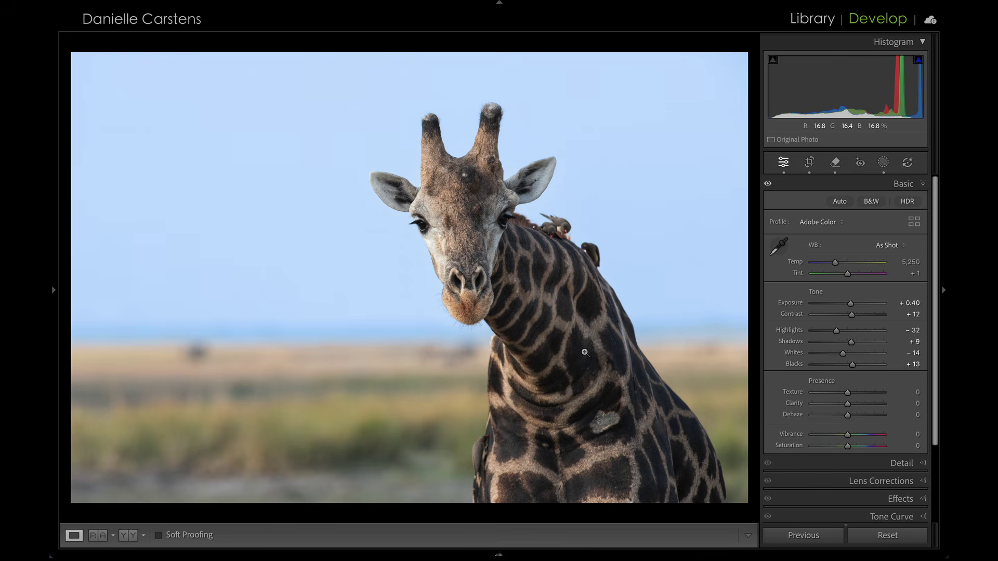
pyautogui.press('\\')
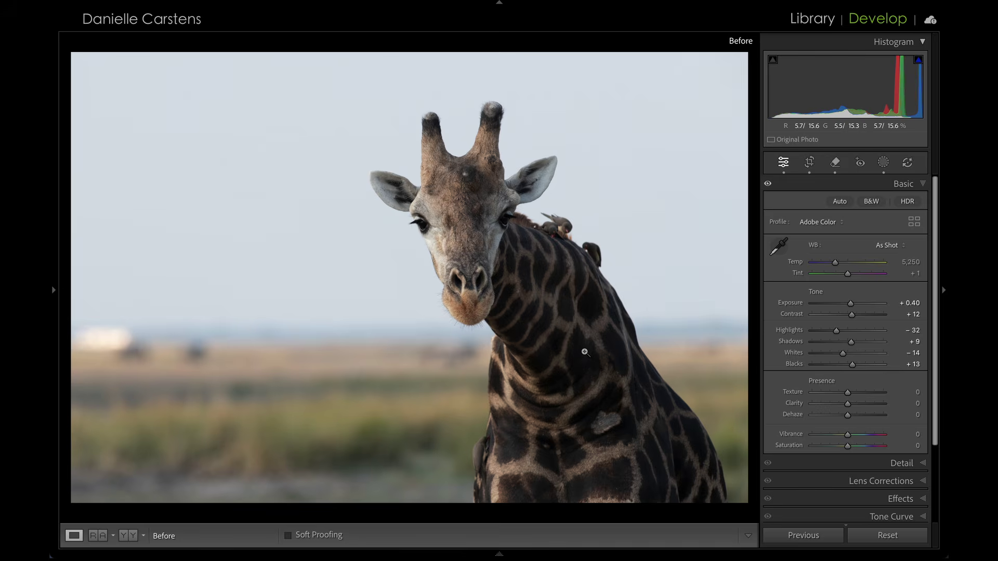
pyautogui.press('\\')
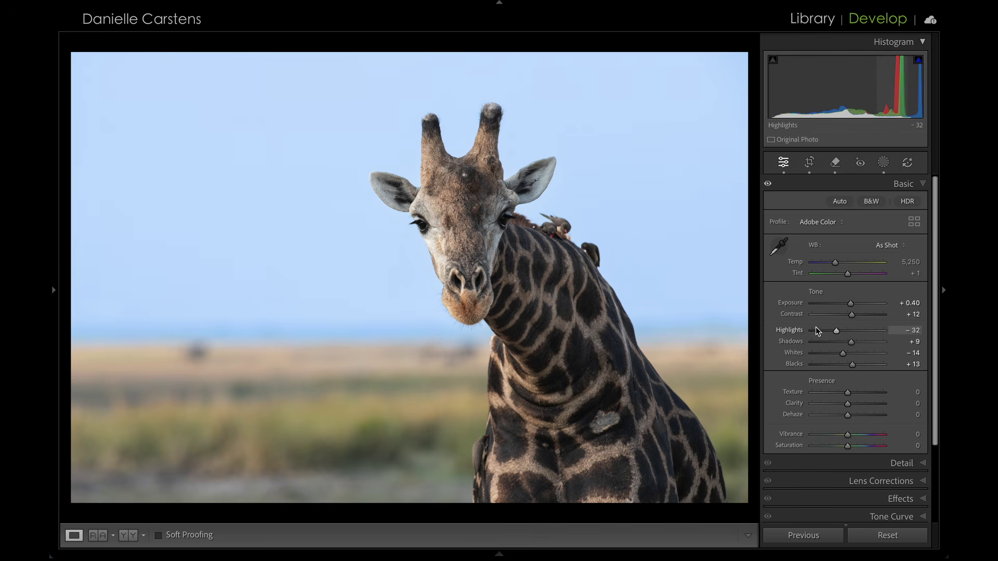
# - Set Vibrance to +7 and Whites to -21, and compare the photo with its unedited version
pyautogui.moveTo(849, 436); pyautogui.dragTo(852, 435)
pyautogui.moveTo(843, 353)
pyautogui.mouseDown()
pyautogui.moveTo(852, 360)
pyautogui.moveTo(839, 358)
pyautogui.mouseUp()
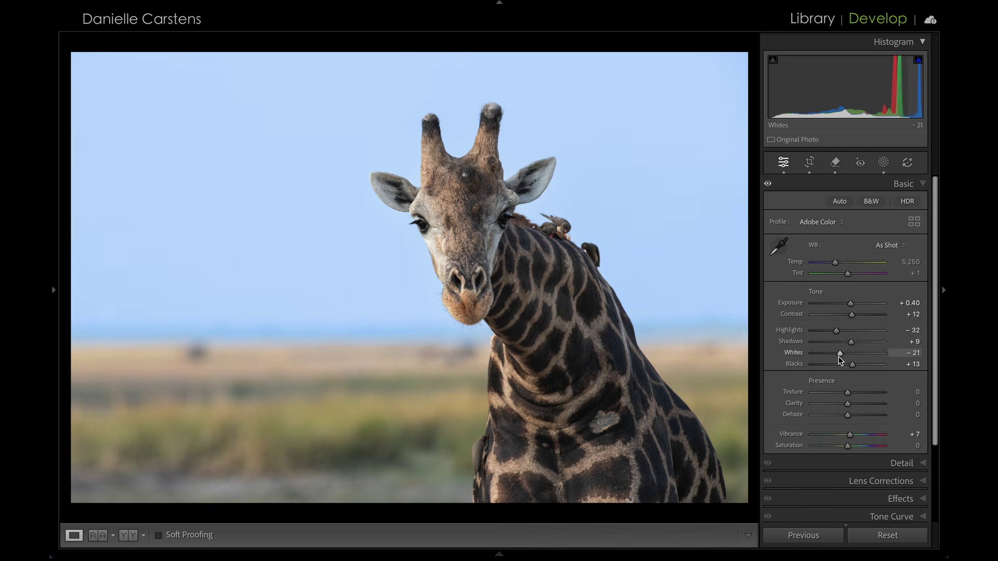
pyautogui.press('\\')
pyautogui.press('\\')
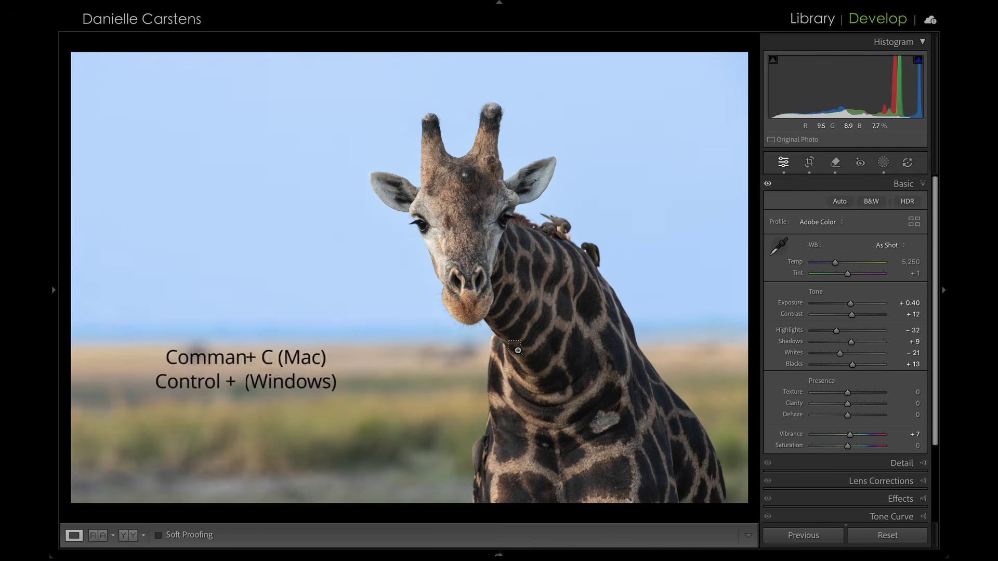
# - Copy only the Crop settings, with Straighten Angle and Aspect Ratio, and paste them onto the next unedited giraffe photo
pyautogui.press('super+c')
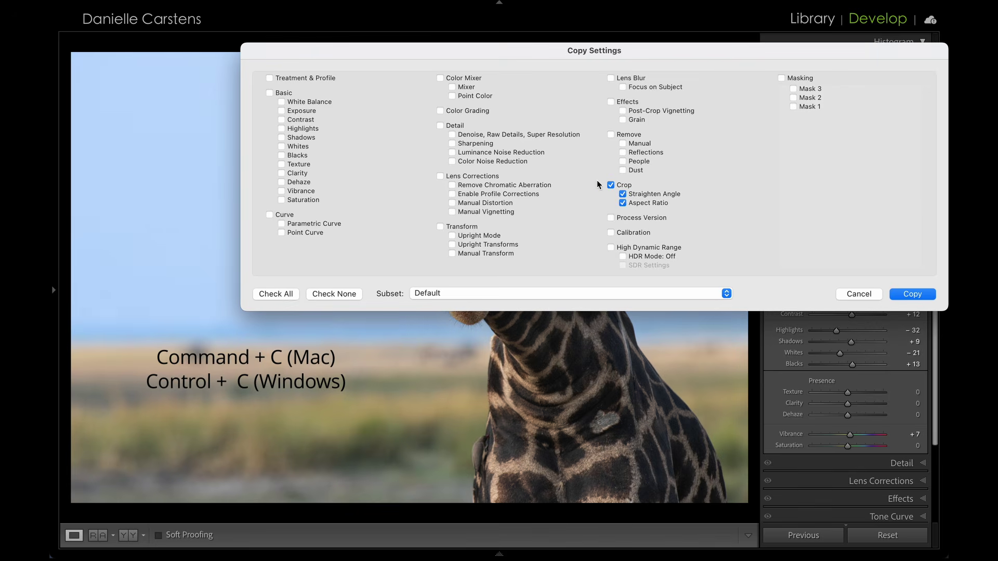
pyautogui.click(909, 295)
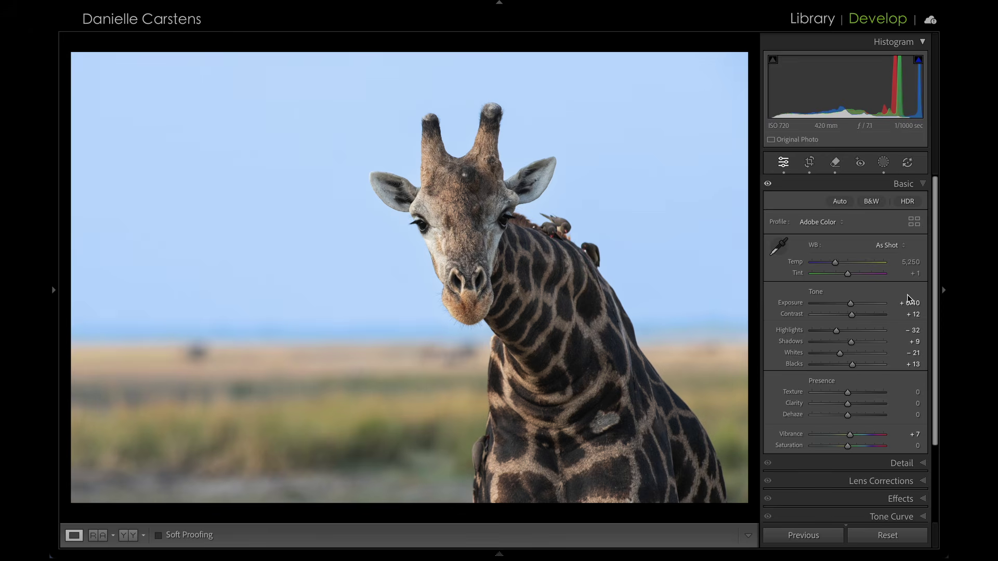
pyautogui.hotkey('ctrl', 'Right')
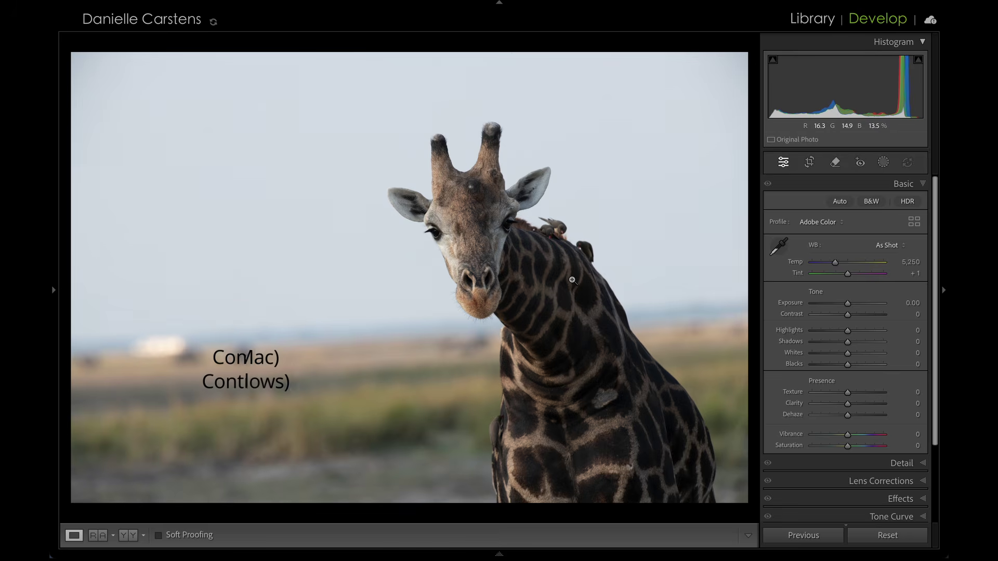
pyautogui.hotkey('ctrl', 'v')
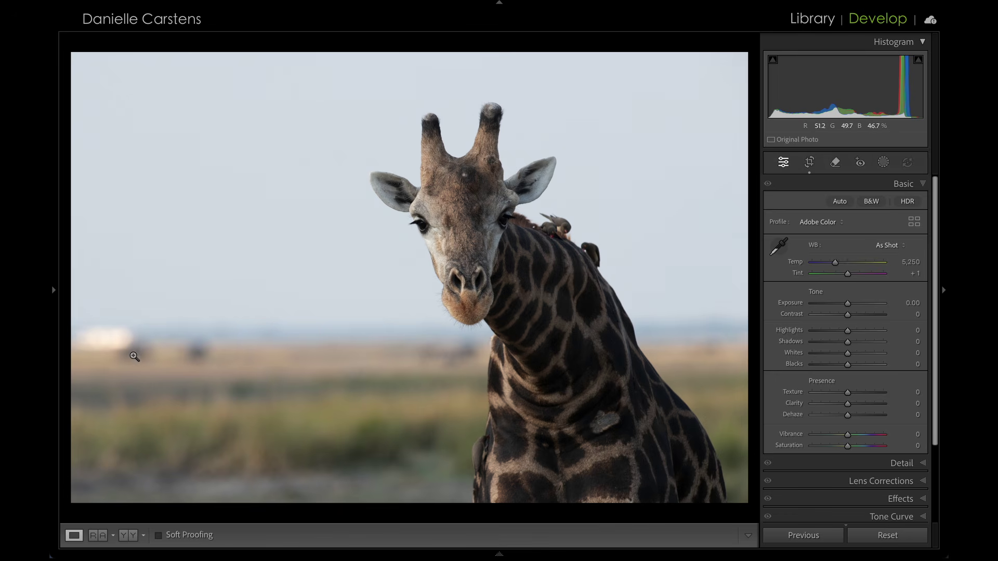
# - Convert the cropped photo to black and white and raise its Exposure to +1.10
pyautogui.click(871, 202)
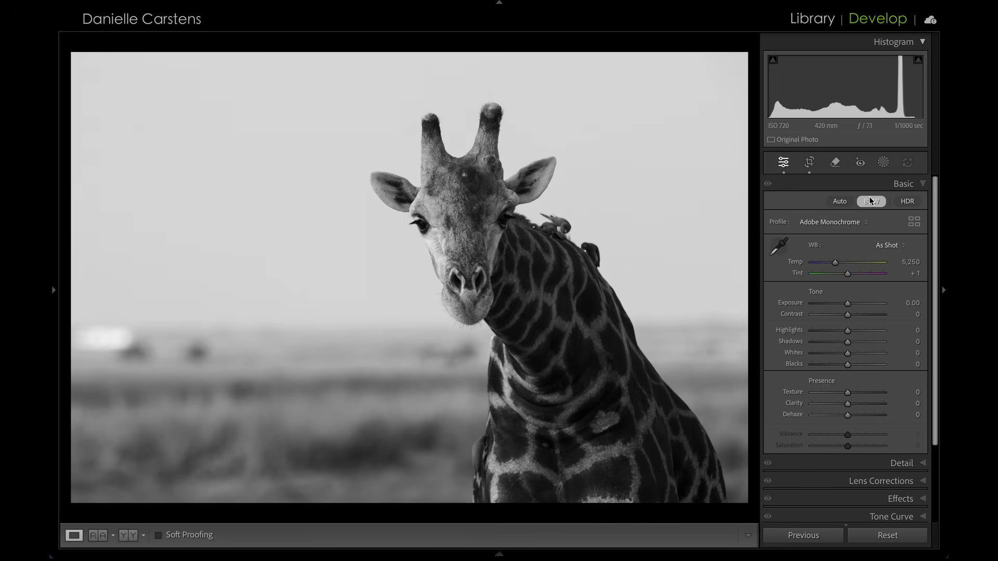
pyautogui.moveTo(847, 303); pyautogui.dragTo(852, 306)
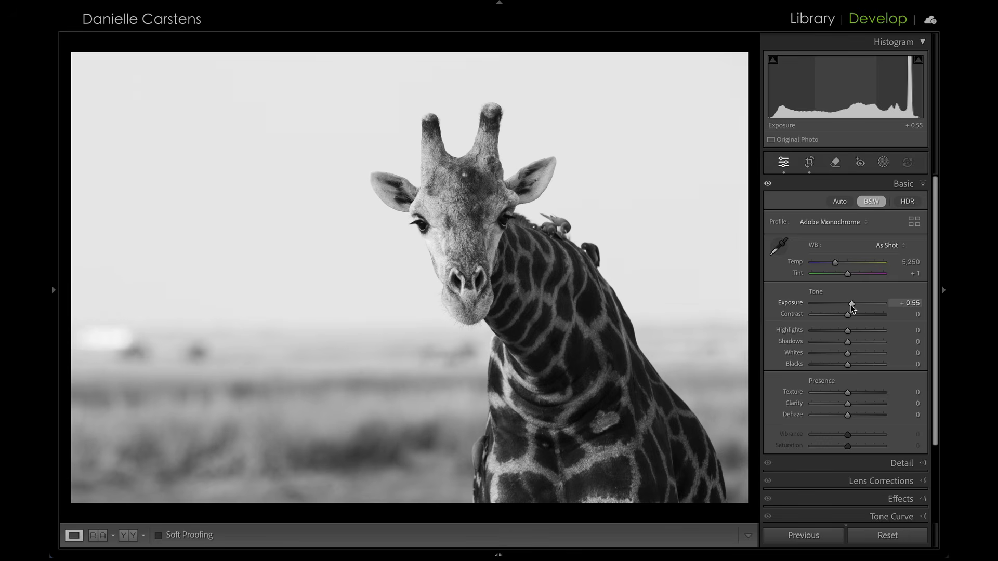
pyautogui.moveTo(852, 306); pyautogui.dragTo(854, 307)
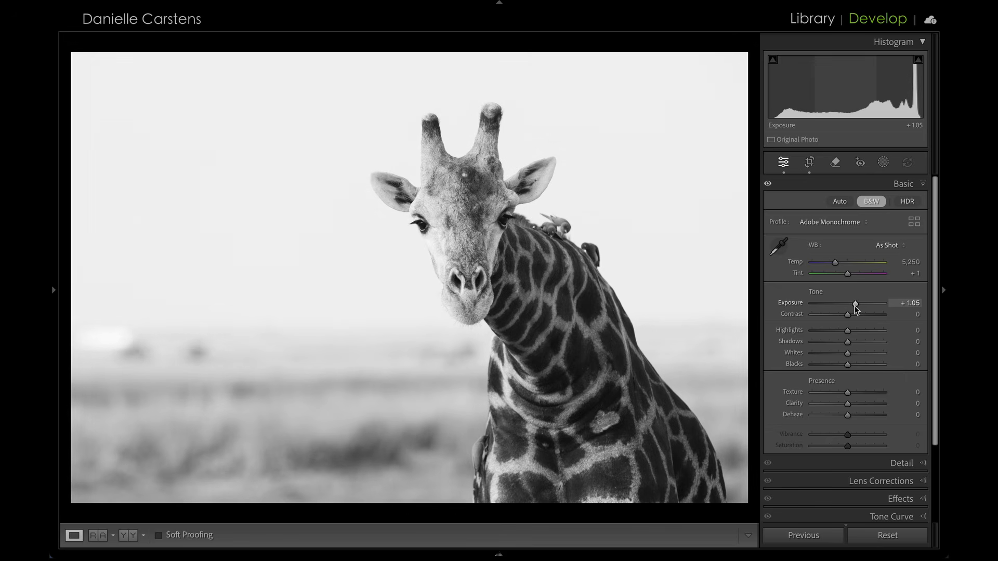
pyautogui.moveTo(855, 307); pyautogui.dragTo(855, 306)
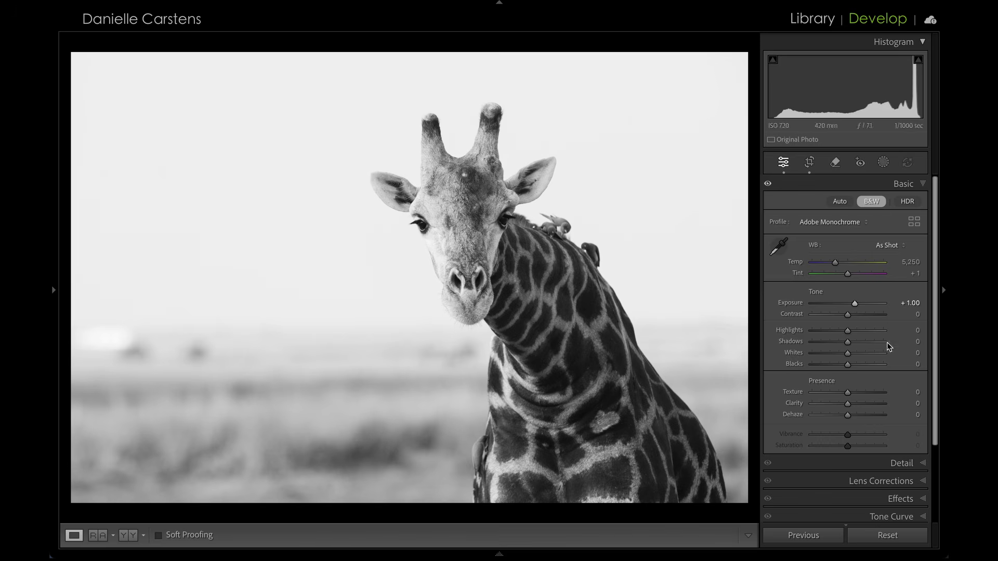
pyautogui.moveTo(858, 307); pyautogui.dragTo(858, 308)
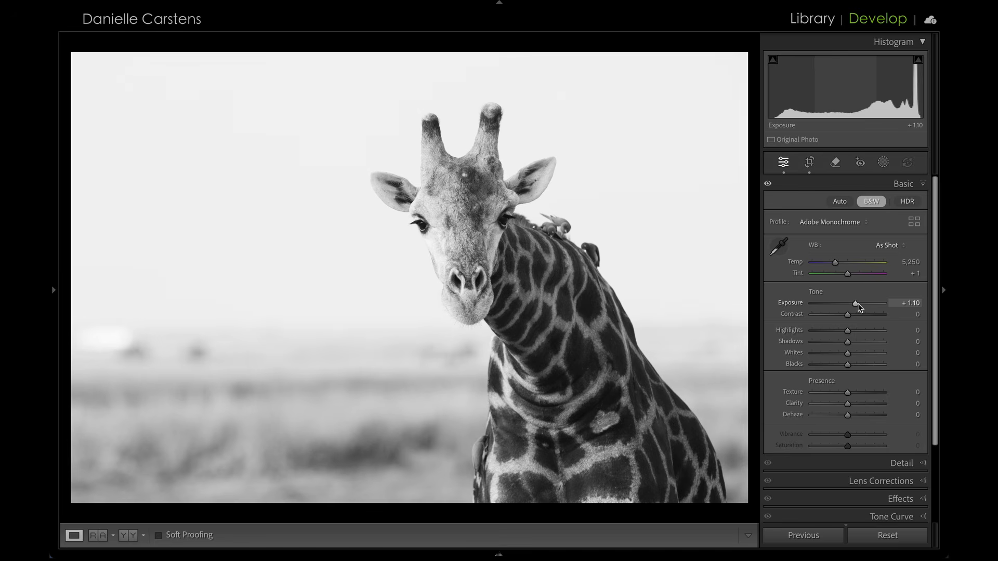
# - Look over the B&W profile thumbnails in the Profile Browser and close it
pyautogui.click(914, 222)
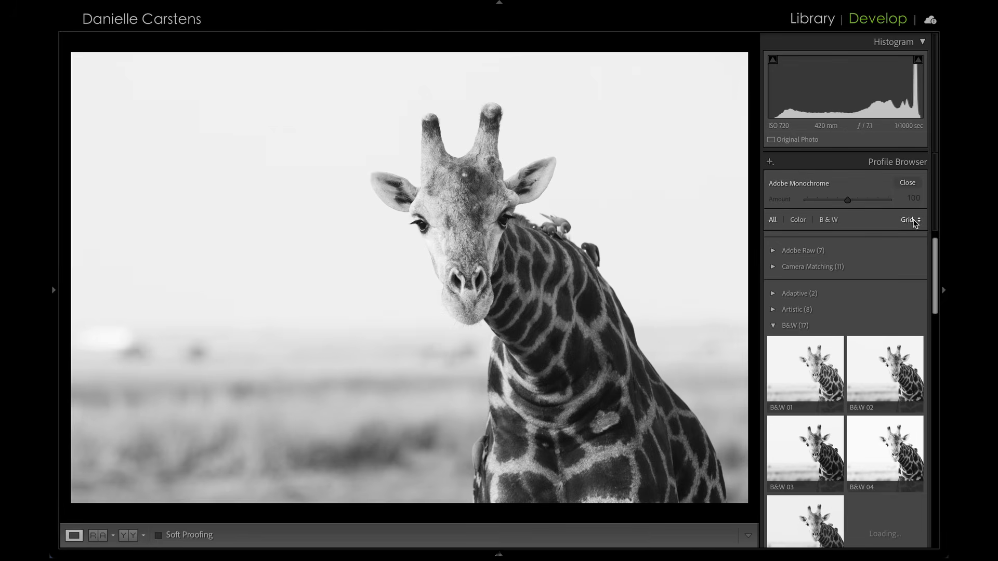
pyautogui.click(908, 182)
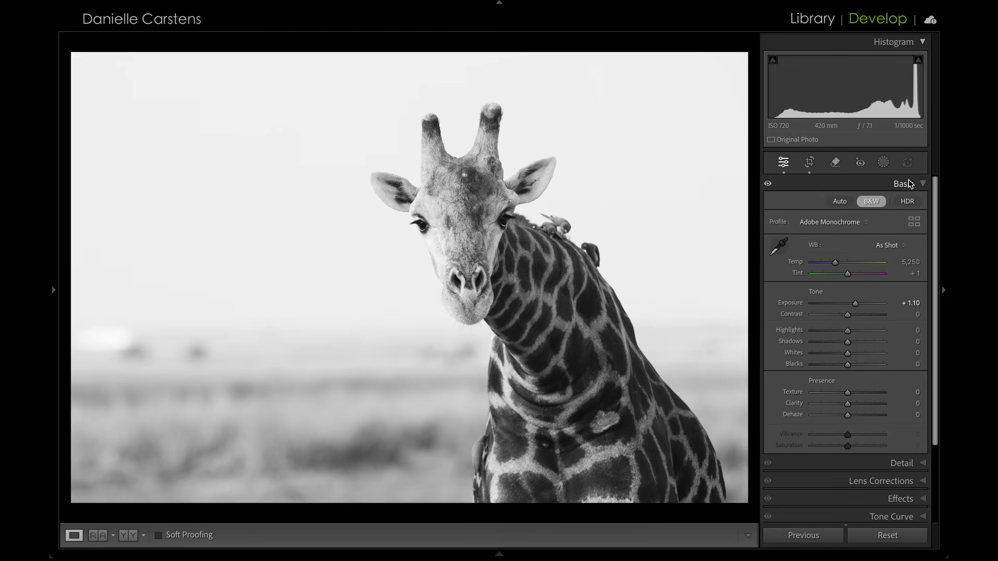
pyautogui.click(915, 224)
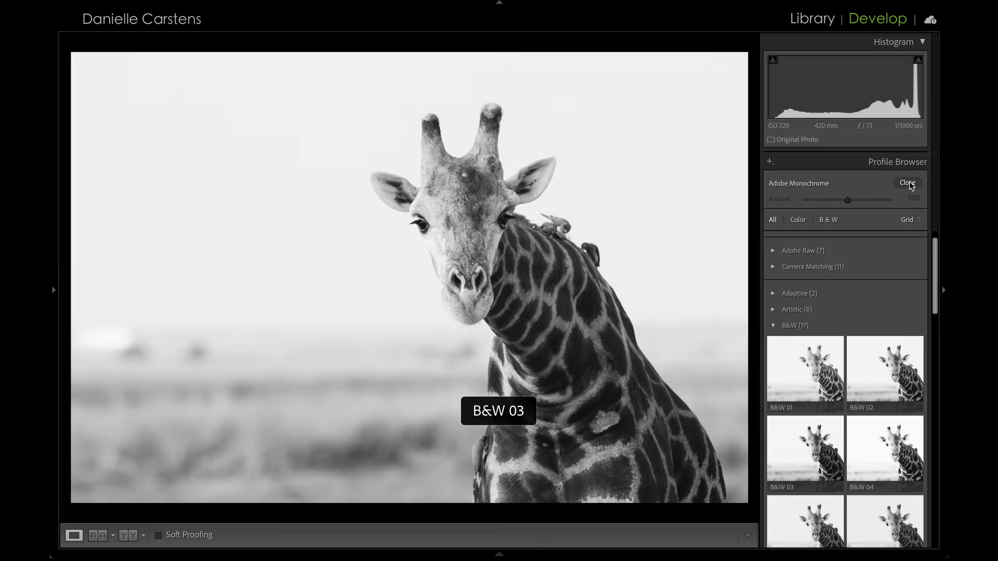
pyautogui.click(908, 183)
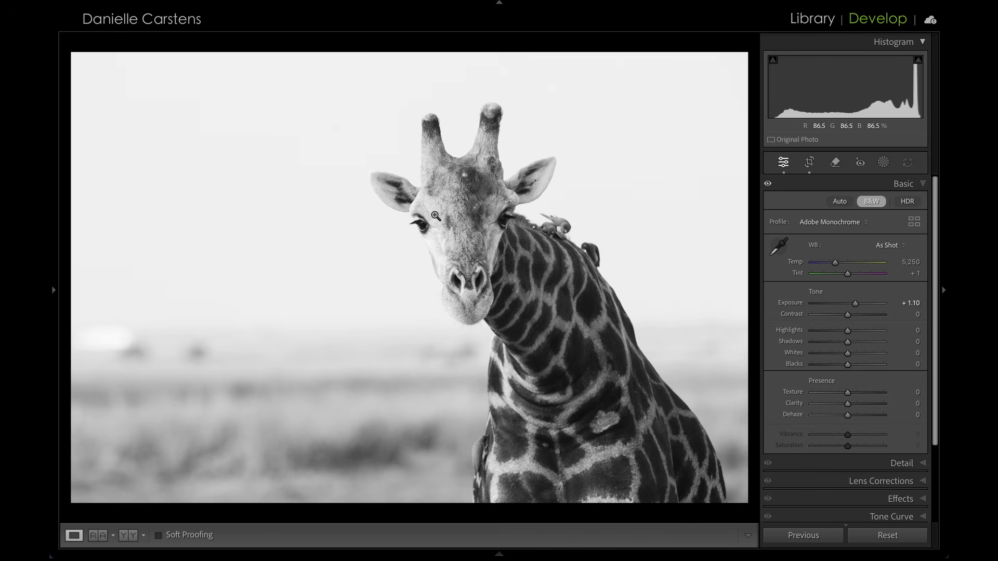
# - Add a brush mask with size 8.3 and Highlights -29, and paint over the bright side of the giraffe's face
pyautogui.click(883, 163)
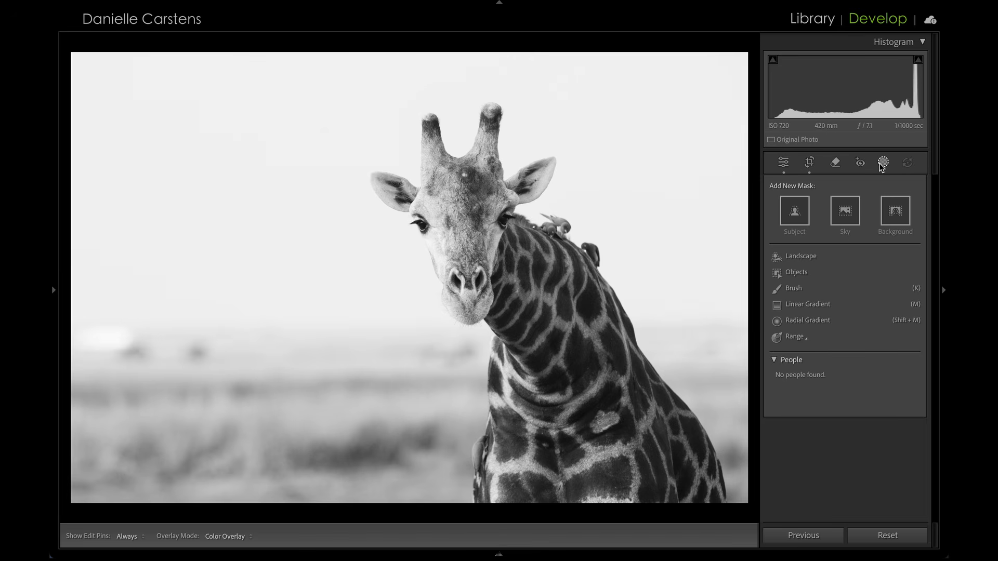
pyautogui.click(797, 289)
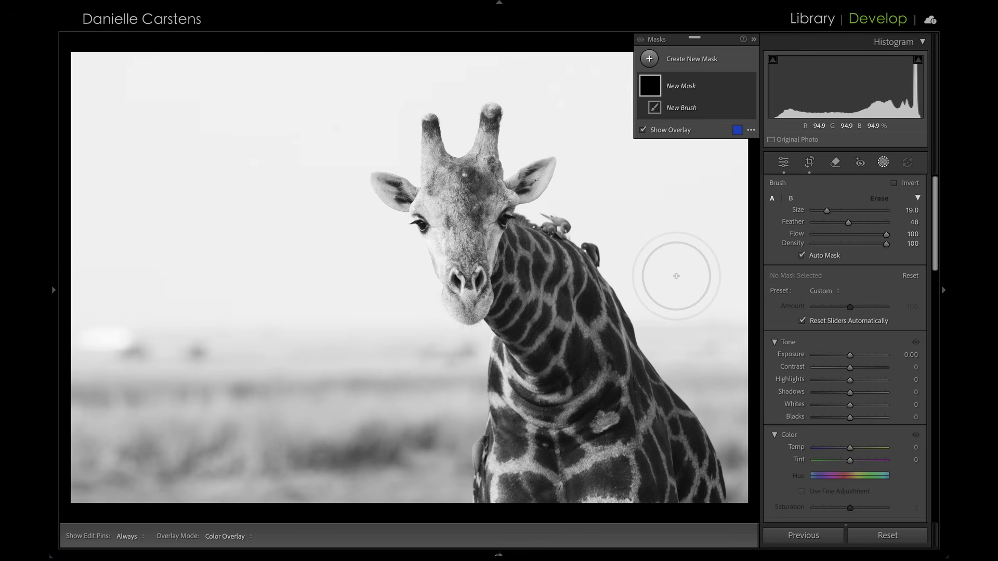
pyautogui.moveTo(826, 210); pyautogui.dragTo(816, 210)
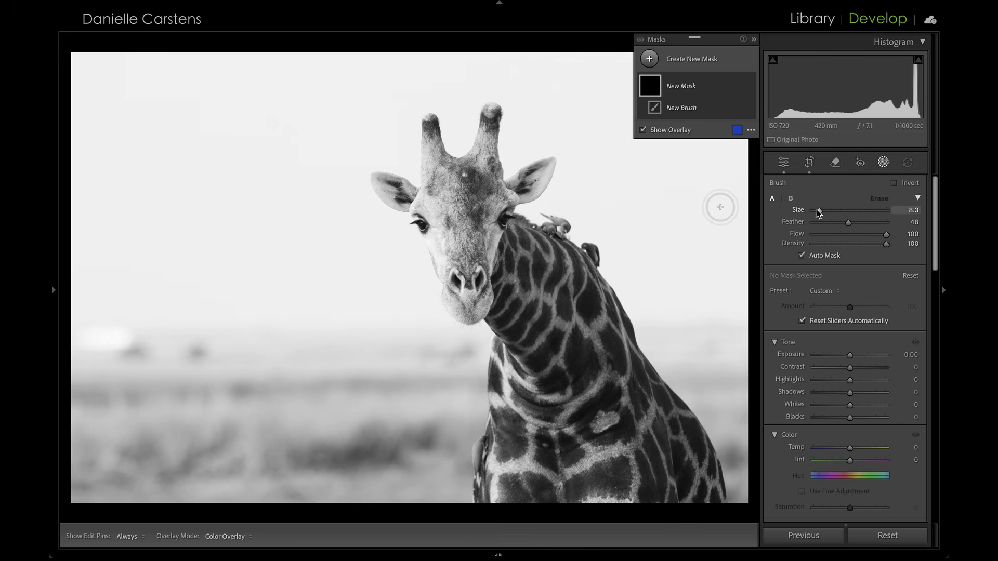
pyautogui.moveTo(850, 382); pyautogui.dragTo(842, 383)
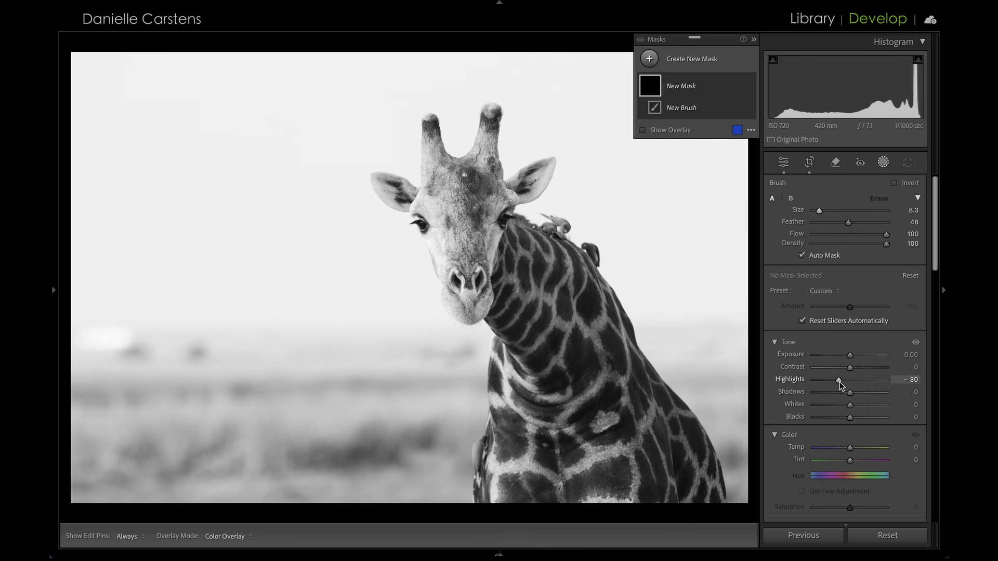
pyautogui.moveTo(841, 383); pyautogui.dragTo(842, 382)
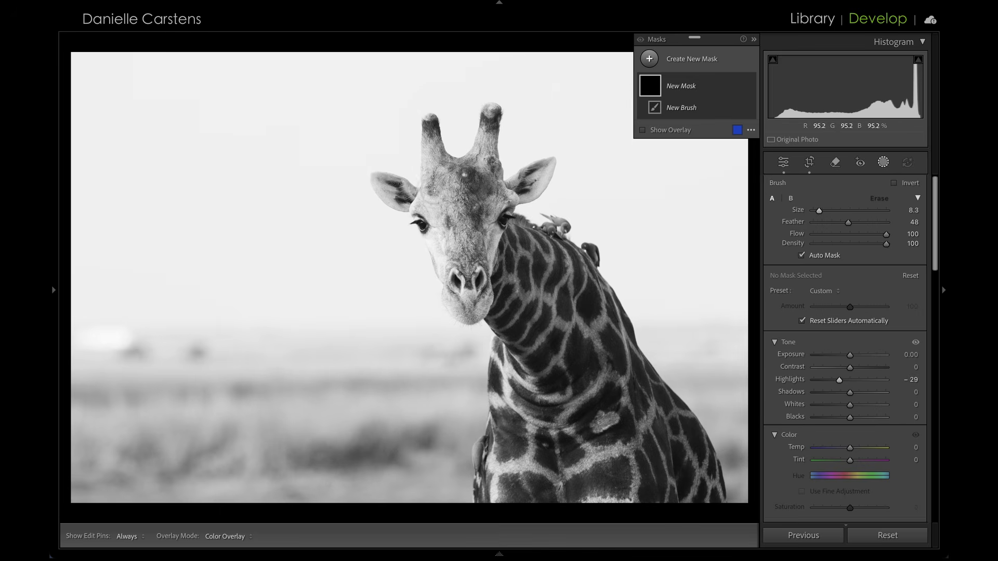
pyautogui.press('h')
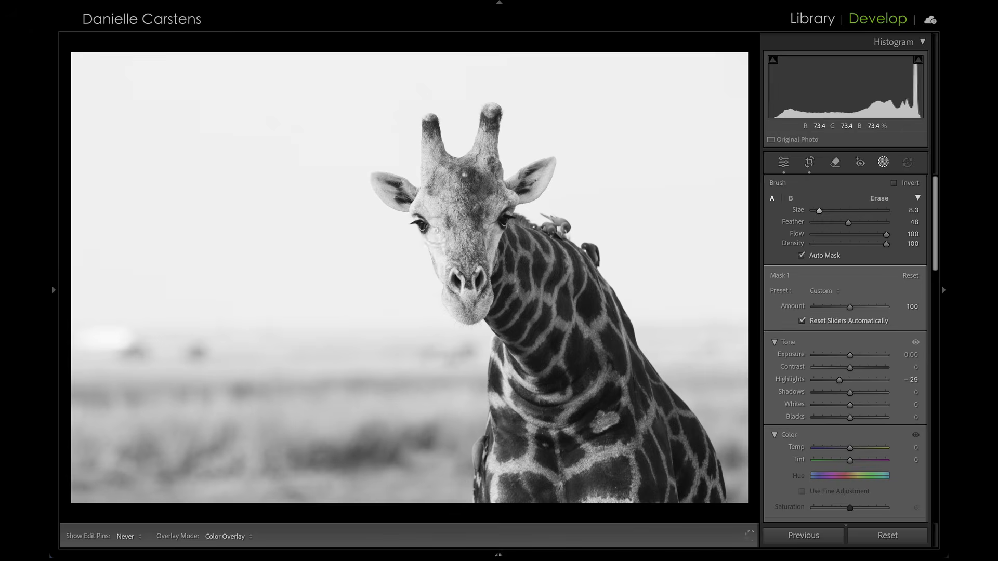
pyautogui.press('h')
pyautogui.moveTo(433, 216)
pyautogui.mouseDown()
pyautogui.moveTo(413, 218)
pyautogui.moveTo(422, 188)
pyautogui.moveTo(419, 249)
pyautogui.moveTo(463, 307)
pyautogui.moveTo(432, 265)
pyautogui.moveTo(424, 164)
pyautogui.moveTo(440, 172)
pyautogui.mouseUp()
pyautogui.press('h')
pyautogui.press('h')
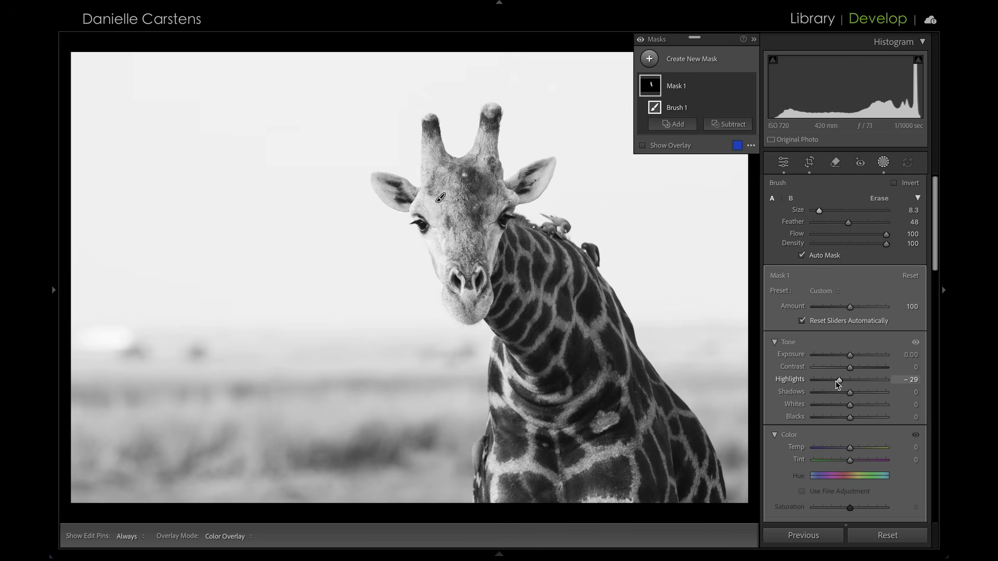
# - Darken the brushed face area with Highlights -100 and Exposure -0.46
pyautogui.moveTo(840, 381); pyautogui.dragTo(847, 355)
pyautogui.click(850, 354)
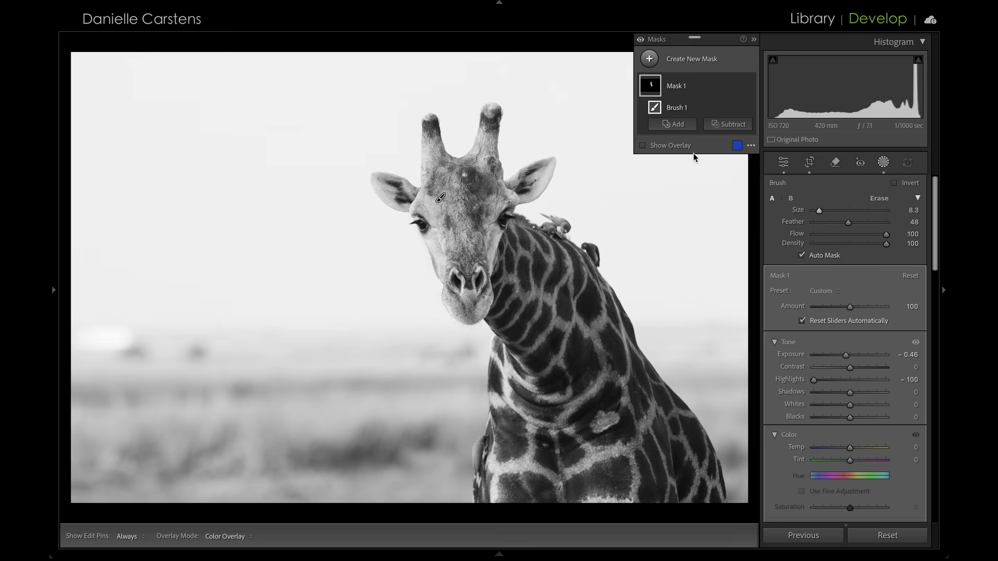
# - Create a new object-selection mask covering the whole giraffe by marking its body
pyautogui.press('Escape')
pyautogui.press('Escape')
pyautogui.click(881, 165)
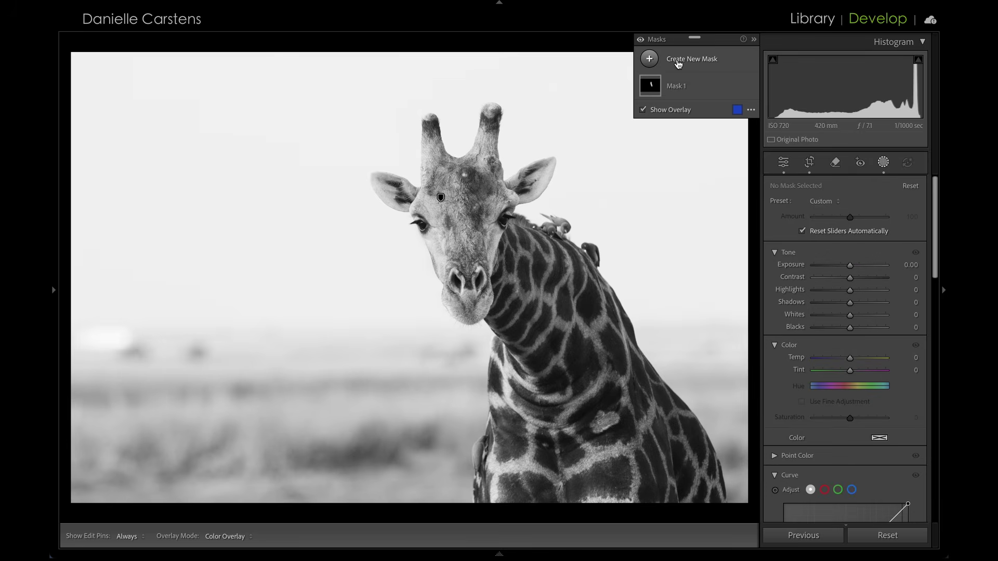
pyautogui.click(677, 61)
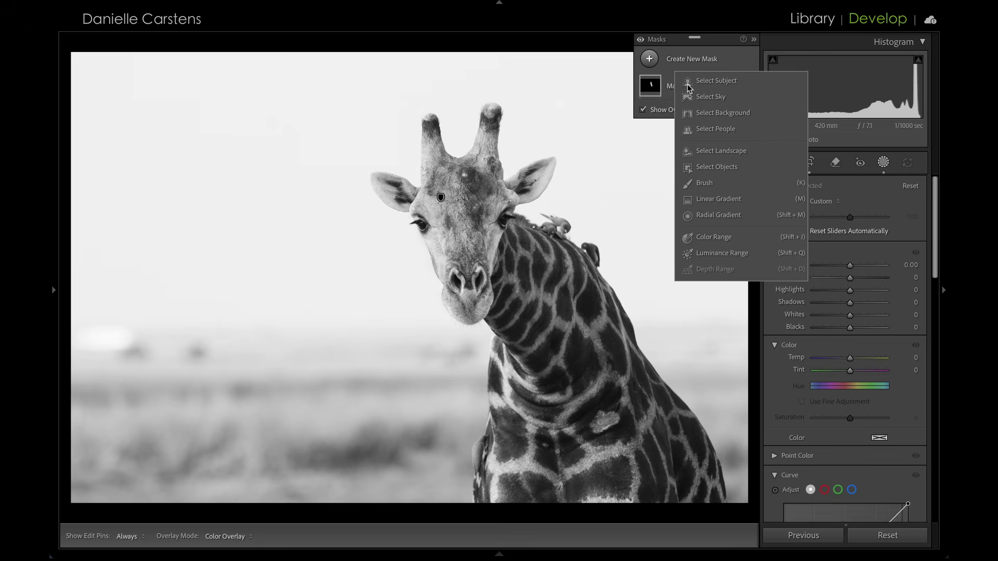
pyautogui.click(716, 167)
pyautogui.moveTo(524, 463)
pyautogui.mouseDown()
pyautogui.moveTo(456, 206)
pyautogui.moveTo(435, 200)
pyautogui.moveTo(486, 163)
pyautogui.moveTo(576, 326)
pyautogui.moveTo(623, 446)
pyautogui.moveTo(659, 482)
pyautogui.moveTo(638, 463)
pyautogui.mouseUp()
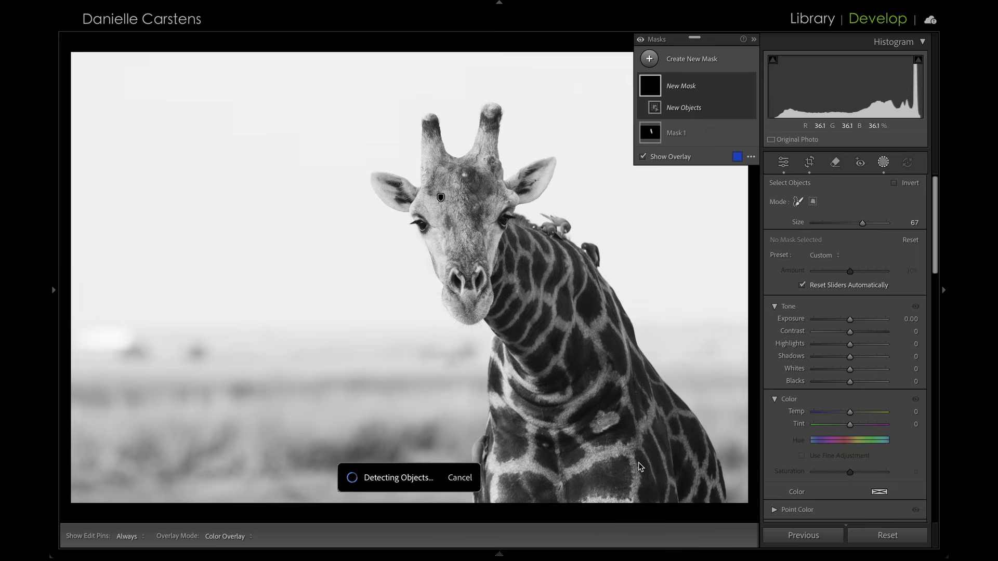
# - Set the giraffe mask's Texture to 18 and Clarity to 9, and leave masking
pyautogui.scroll(-10, 865, 366)
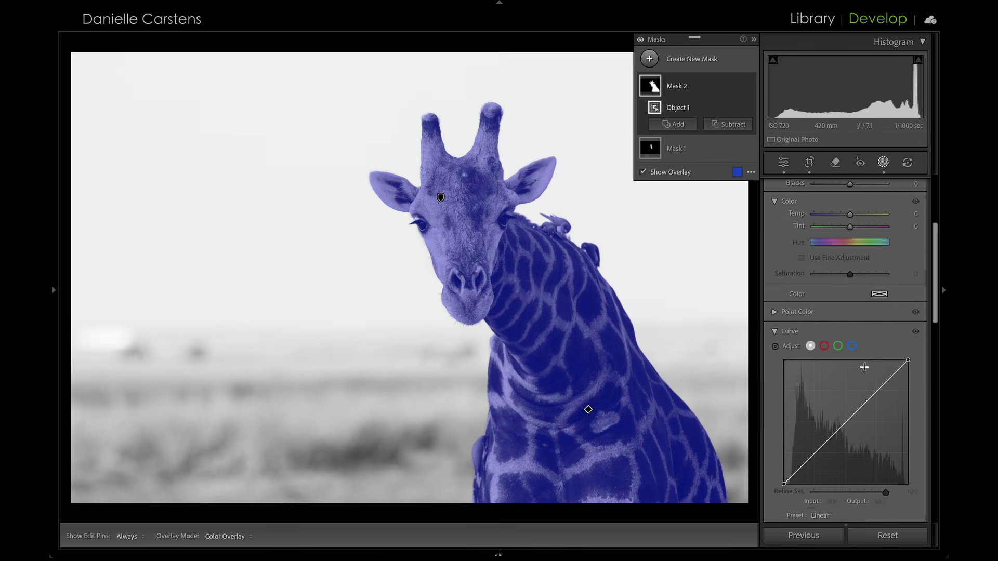
pyautogui.moveTo(853, 400); pyautogui.dragTo(853, 414)
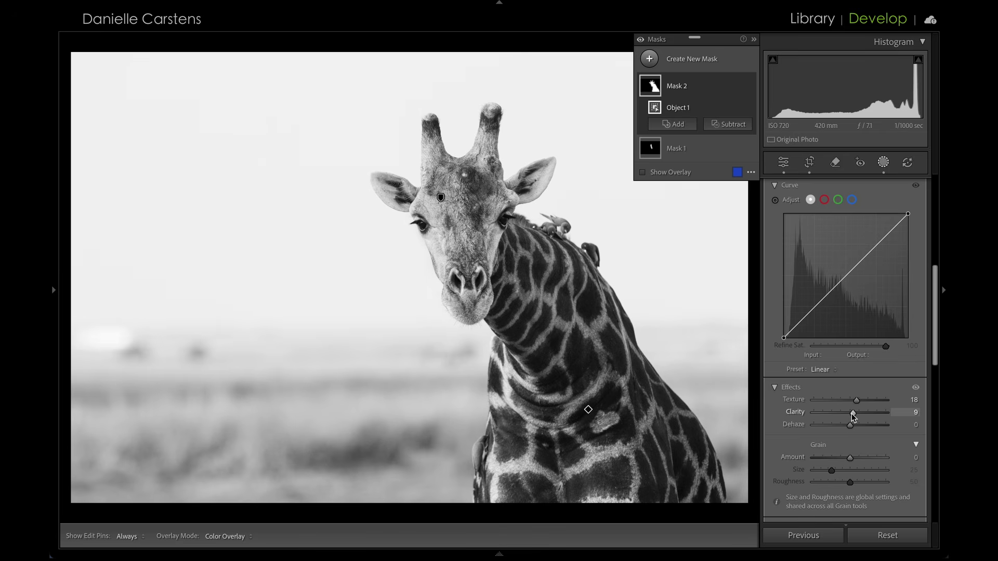
pyautogui.hotkey('shift', 'w')
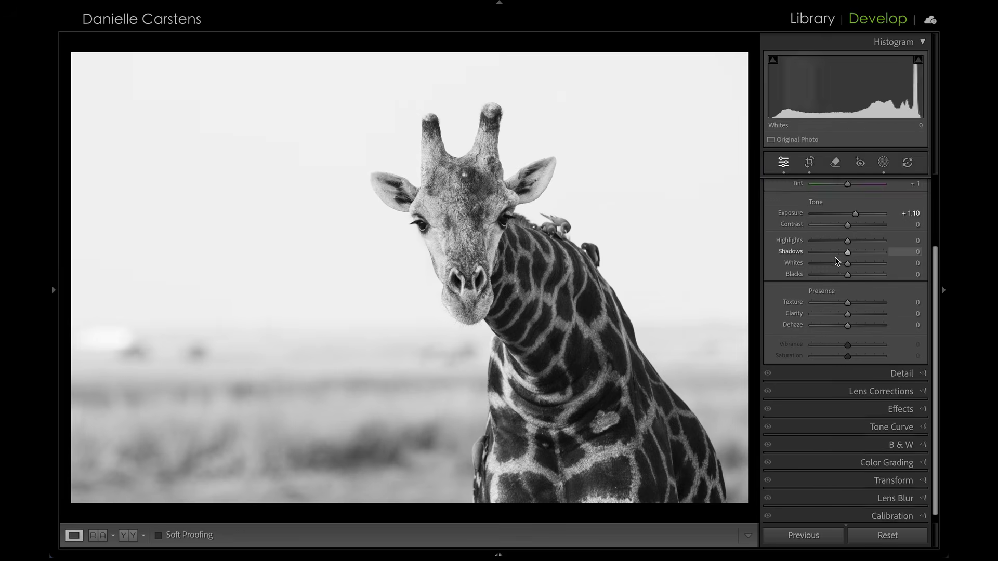
# - Set the black-and-white photo's global Exposure to +1.25
pyautogui.scroll(3, 835, 257)
pyautogui.moveTo(857, 304); pyautogui.dragTo(859, 305)
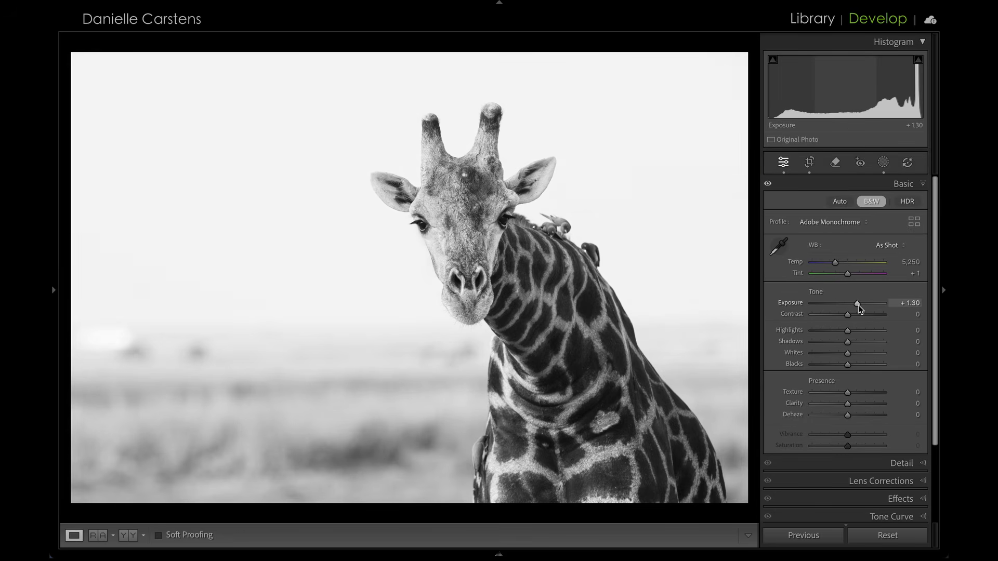
pyautogui.press('Up')
pyautogui.press('Down')
pyautogui.press('Down')
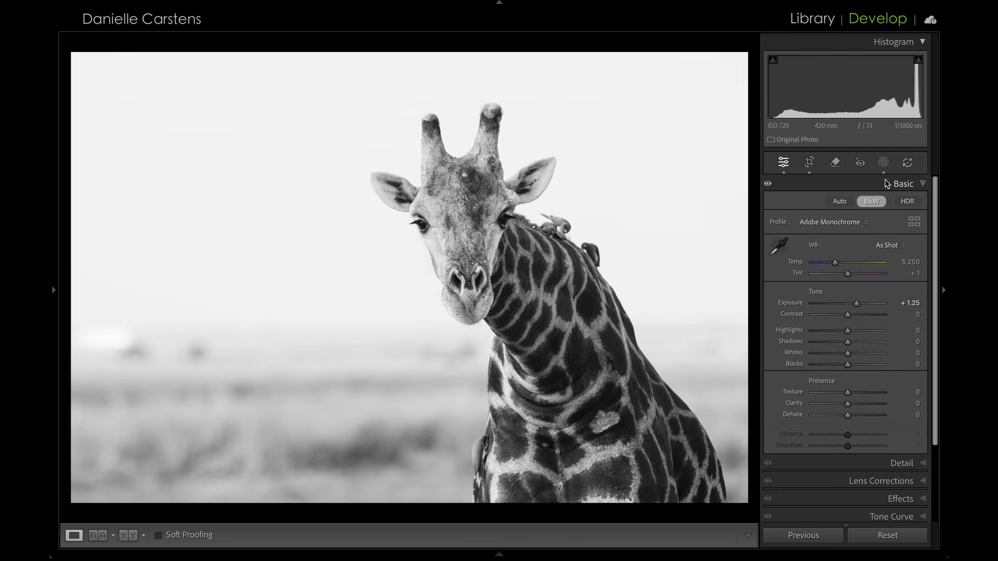
# - Add a background-selection mask and set its Dehaze to -5 to soften the area behind the giraffe
pyautogui.click(884, 163)
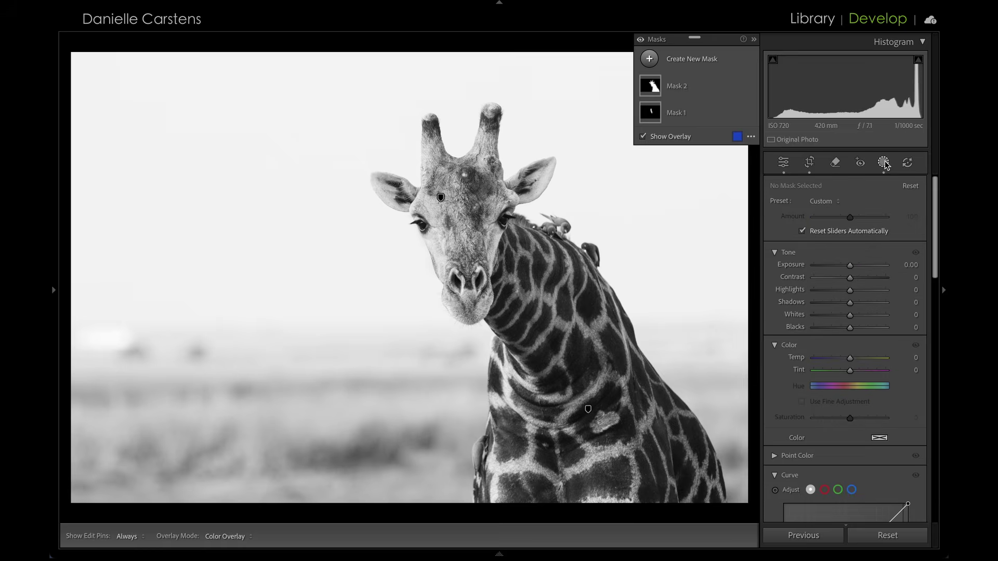
pyautogui.click(694, 59)
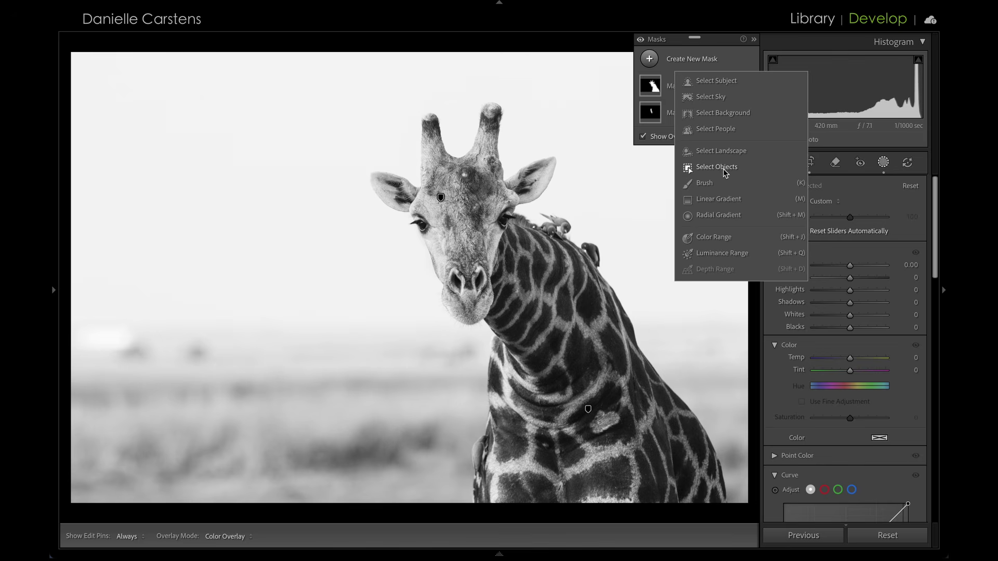
pyautogui.click(727, 113)
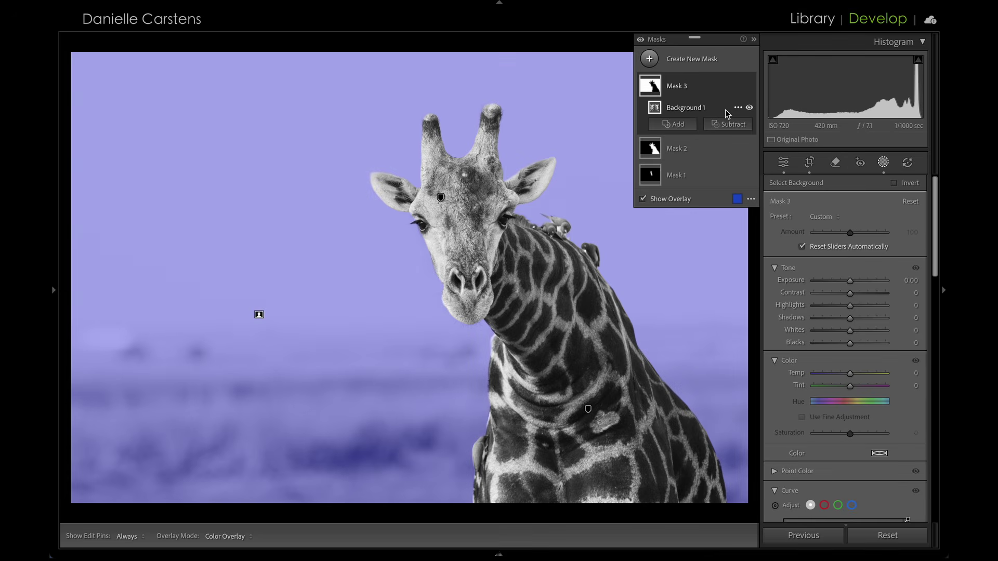
pyautogui.scroll(-6, 823, 399)
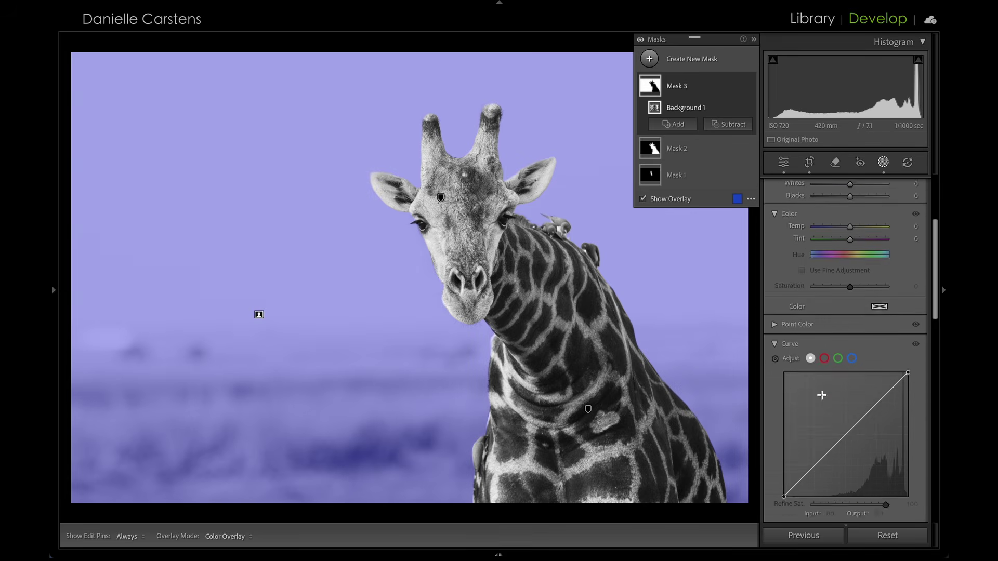
pyautogui.moveTo(850, 454)
pyautogui.mouseDown()
pyautogui.moveTo(879, 455)
pyautogui.moveTo(846, 460)
pyautogui.mouseUp()
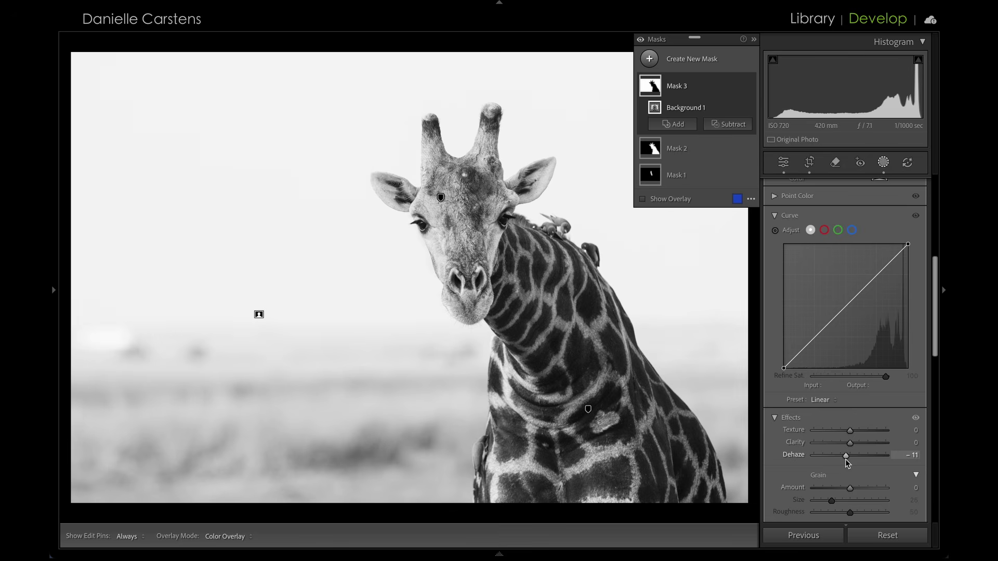
pyautogui.moveTo(846, 457); pyautogui.dragTo(847, 457)
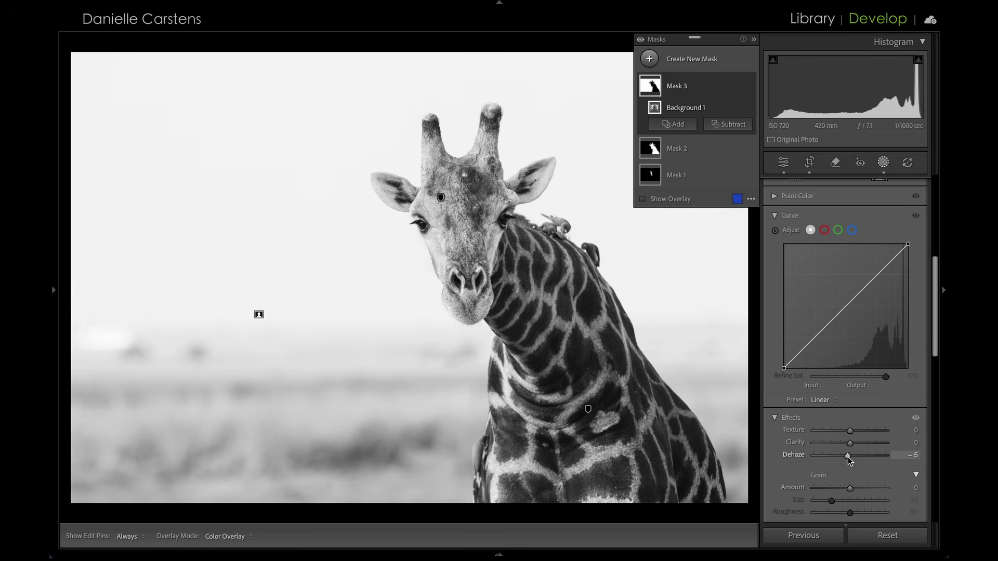
# - Leave masking and set the black-and-white photo's global Contrast to +8
pyautogui.hotkey('shift', 'w')
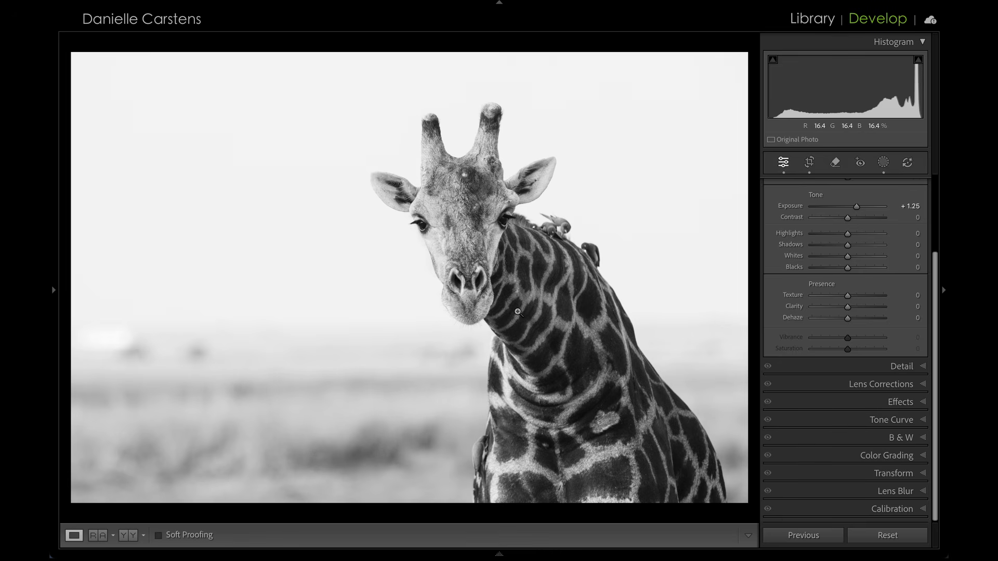
pyautogui.moveTo(850, 217)
pyautogui.mouseDown()
pyautogui.moveTo(861, 217)
pyautogui.moveTo(815, 223)
pyautogui.moveTo(853, 219)
pyautogui.mouseUp()
# - Compare the color edit with its unedited original and with the black-and-white version
pyautogui.press('Right')
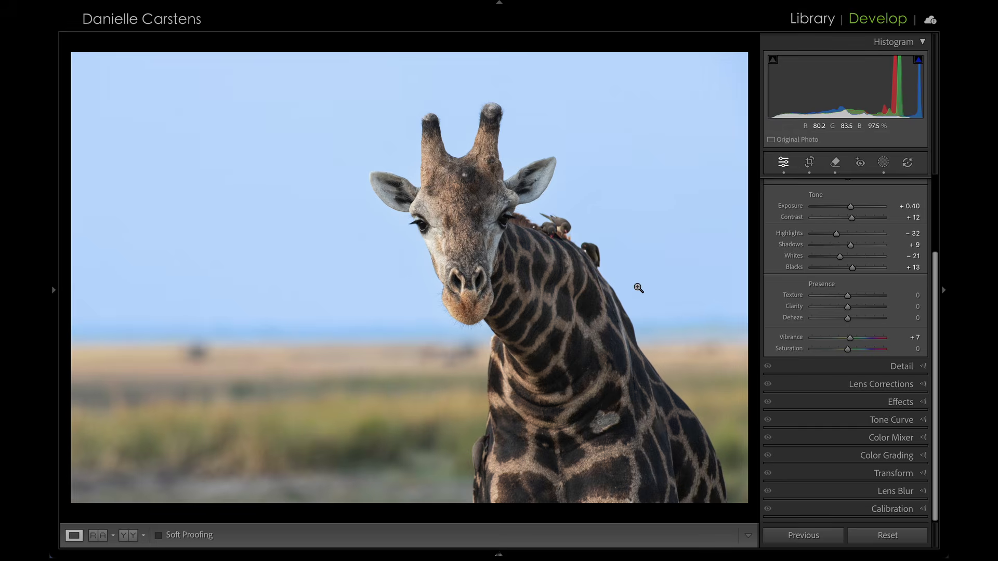
pyautogui.press('\\')
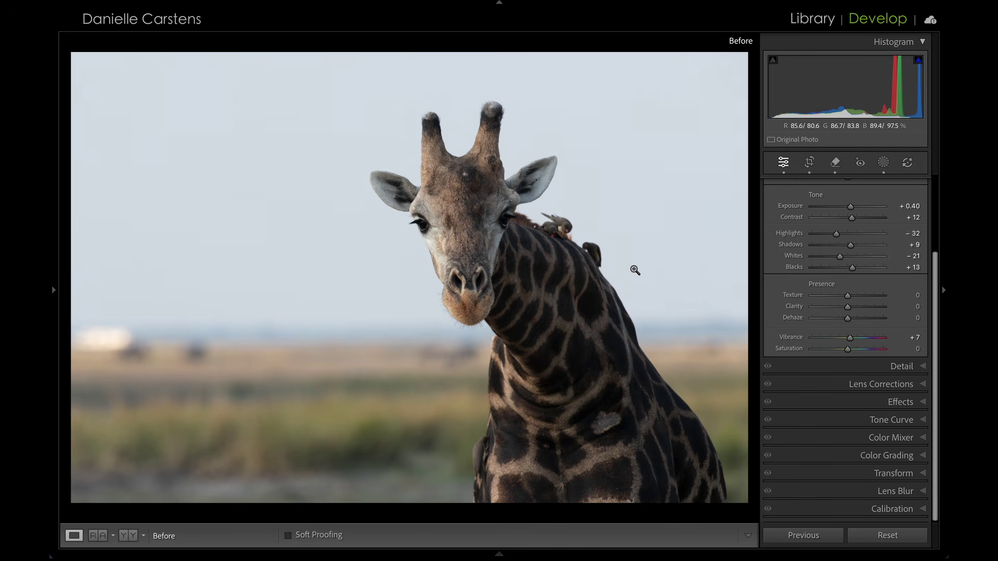
pyautogui.press('\\')
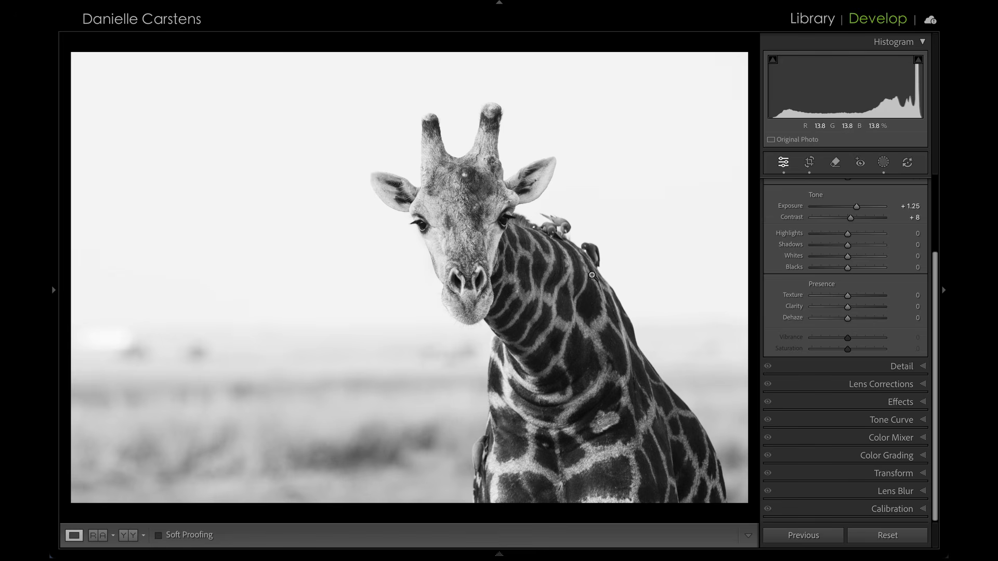
pyautogui.hotkey('ctrl', 'z')
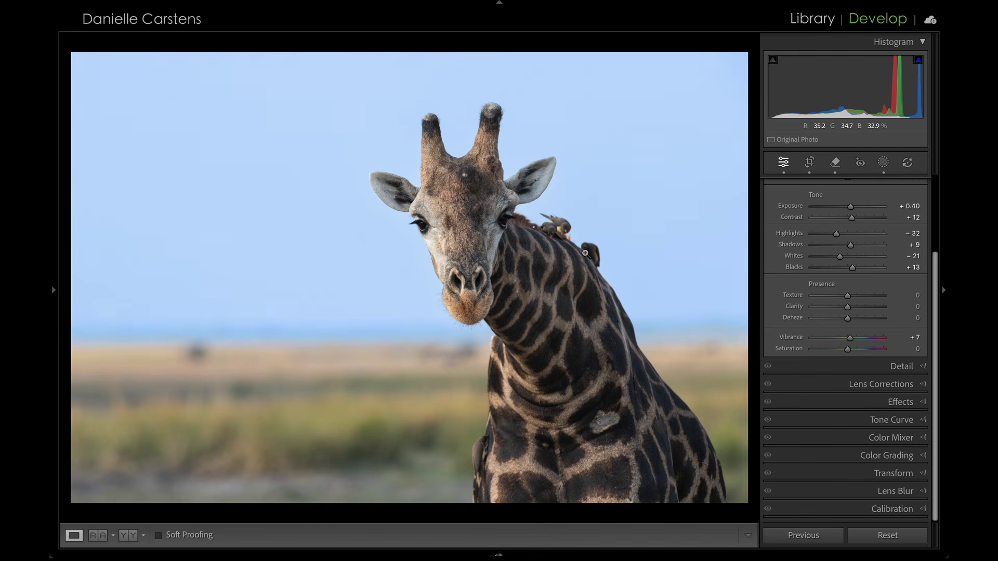
pyautogui.hotkey('ctrl', 'y')
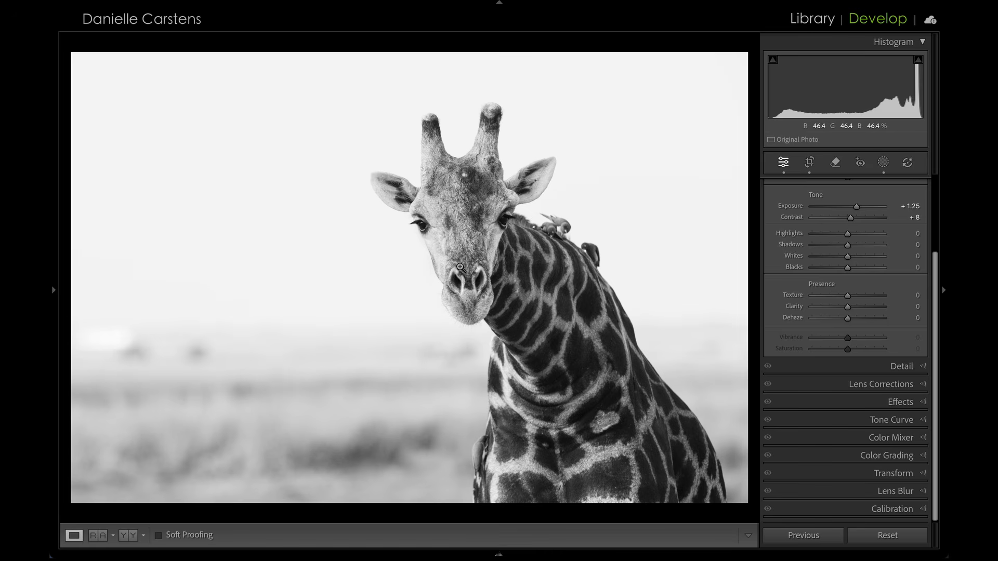
pyautogui.hotkey('ctrl', 'z')
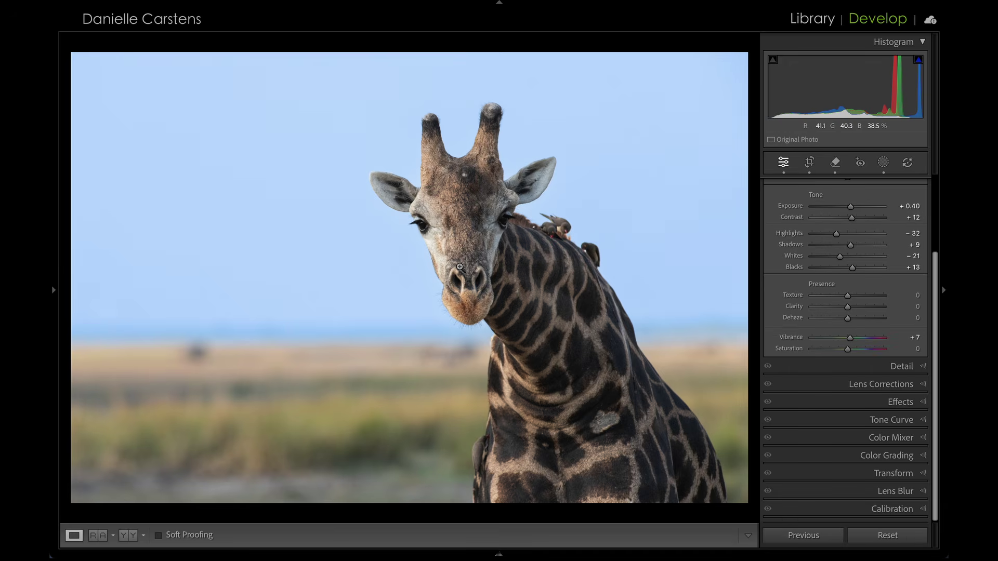